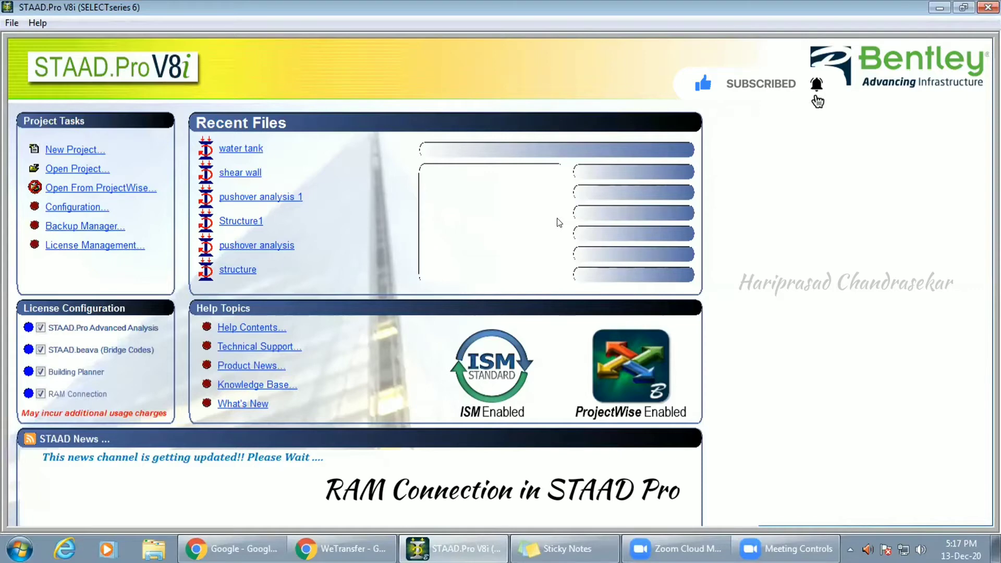
Create a new Space model, Structure5, in Meter and KiloNewton units, starting with Add Beam.
{"action": "left_click", "coordinate": [64, 151]}
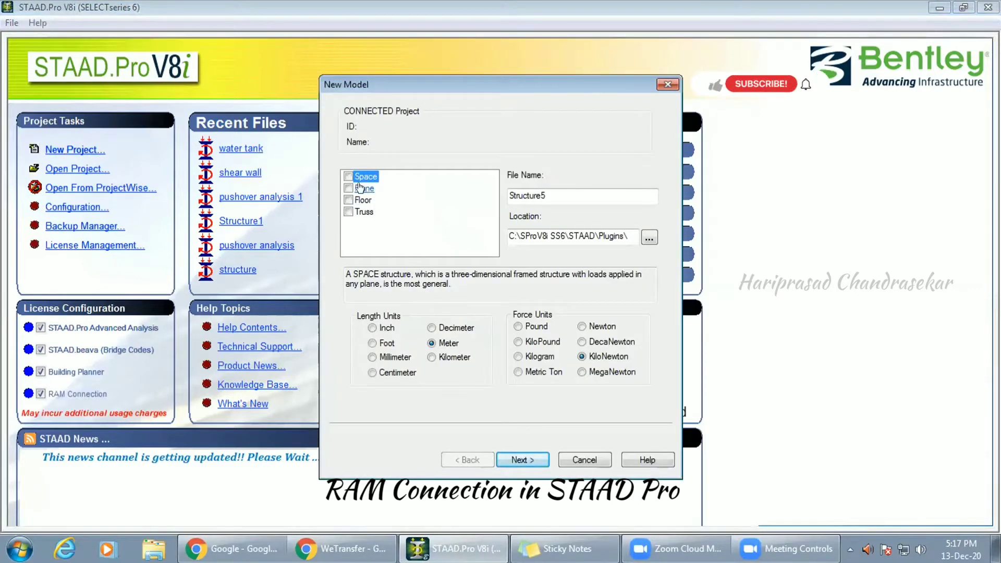
{"action": "left_click", "coordinate": [348, 177]}
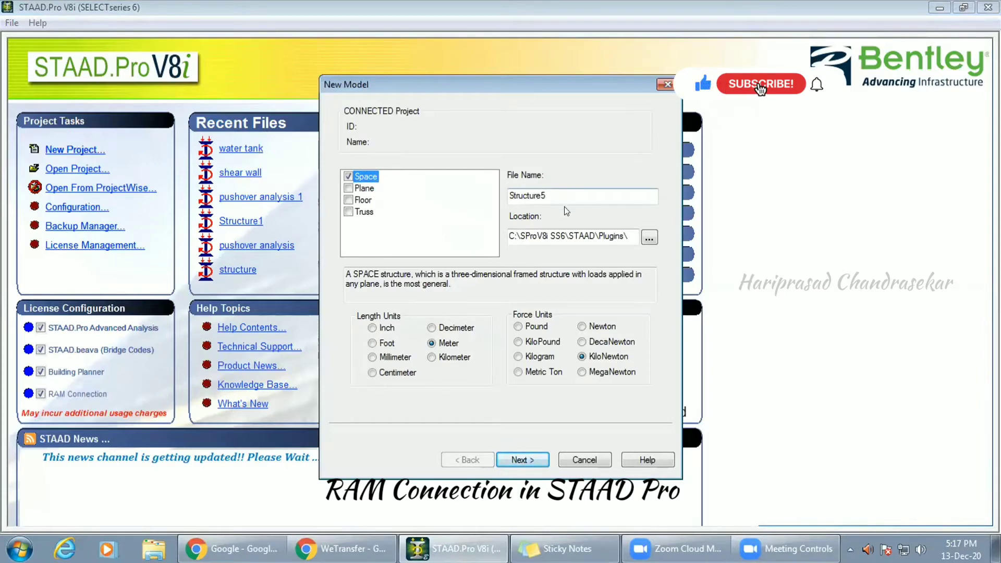
{"action": "left_click", "coordinate": [531, 461]}
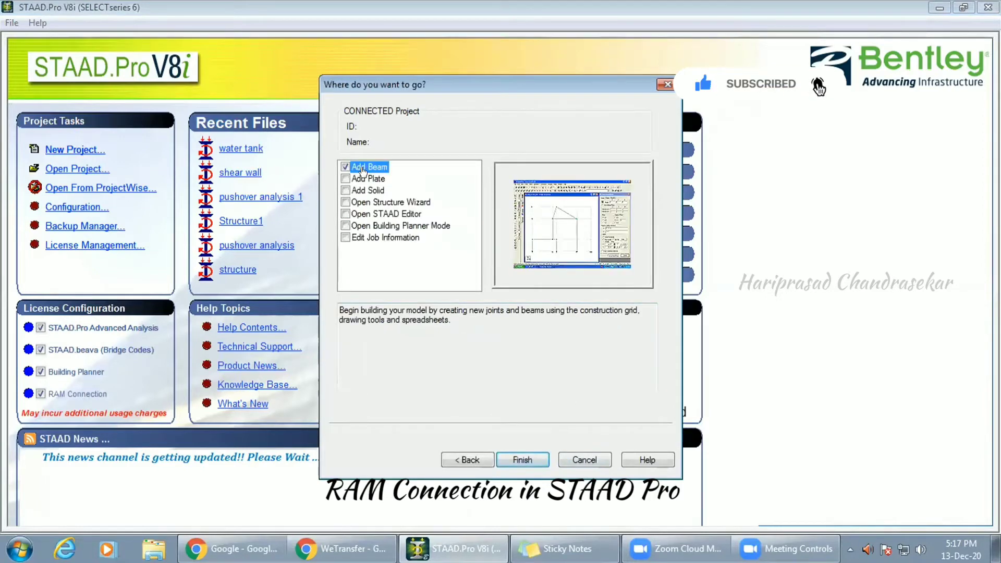
{"action": "left_click", "coordinate": [522, 459]}
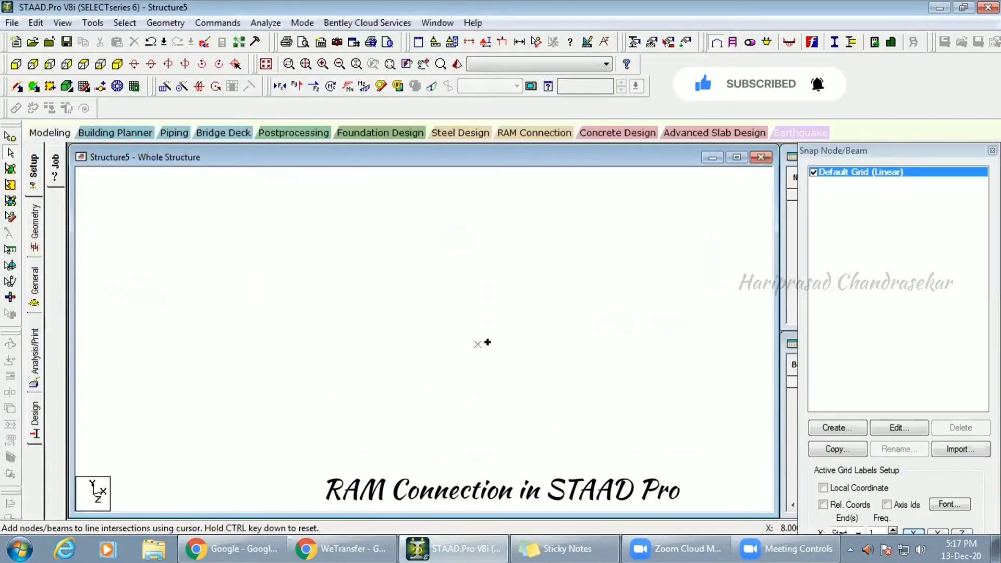
Draw two 10 m columns, the top beam and a diagonal brace to the top-left corner.
{"action": "left_click", "coordinate": [318, 476]}
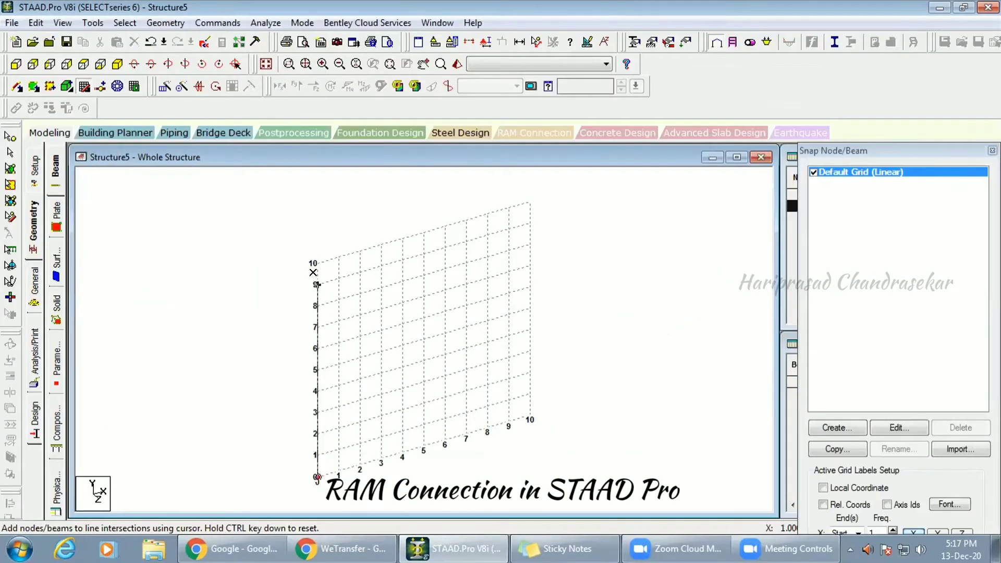
{"action": "left_click", "coordinate": [317, 264]}
{"action": "left_click", "coordinate": [530, 202]}
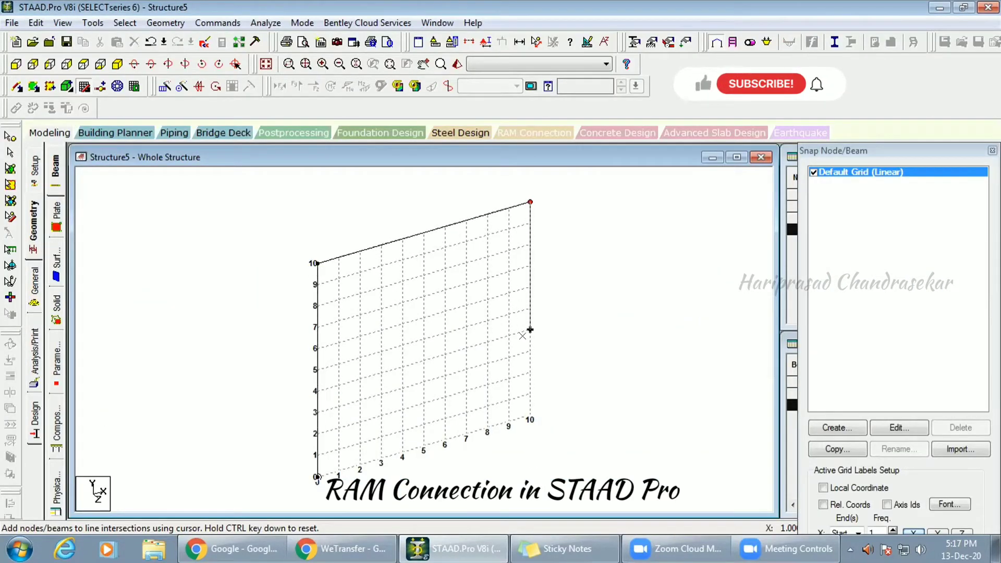
{"action": "left_click", "coordinate": [530, 417]}
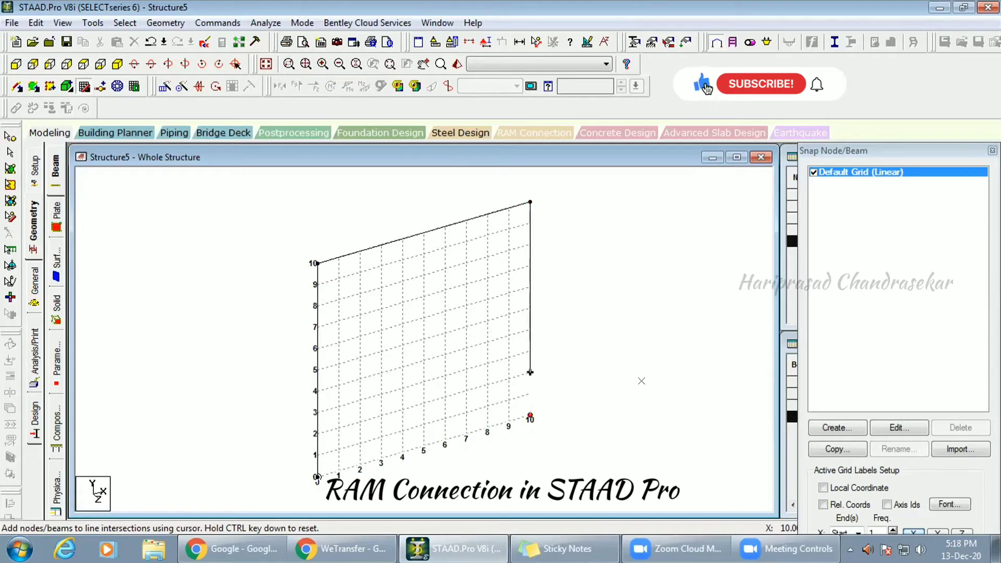
{"action": "left_click", "coordinate": [317, 263]}
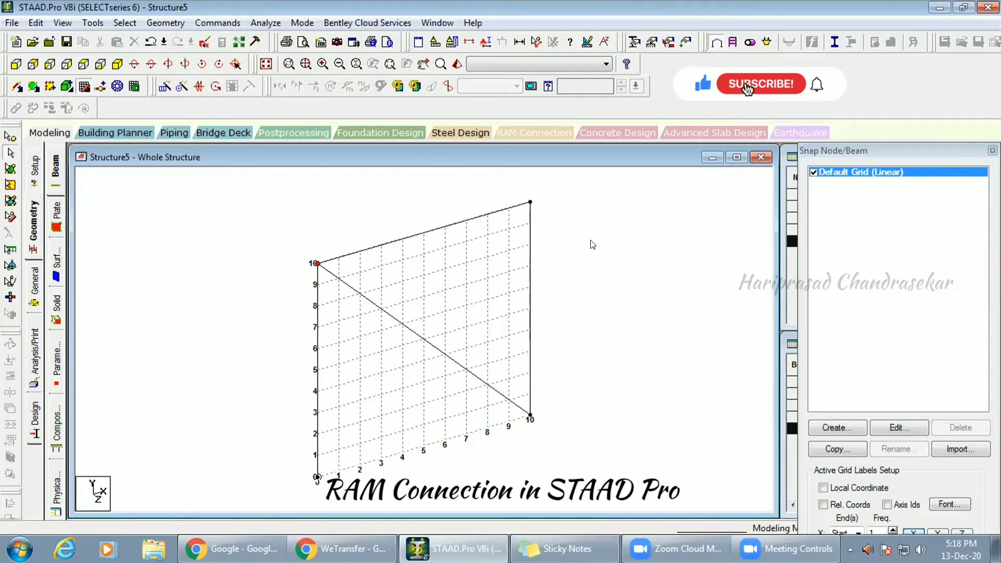
{"action": "middle_click_drag", "start_coordinate": [585, 276], "coordinate": [521, 261]}
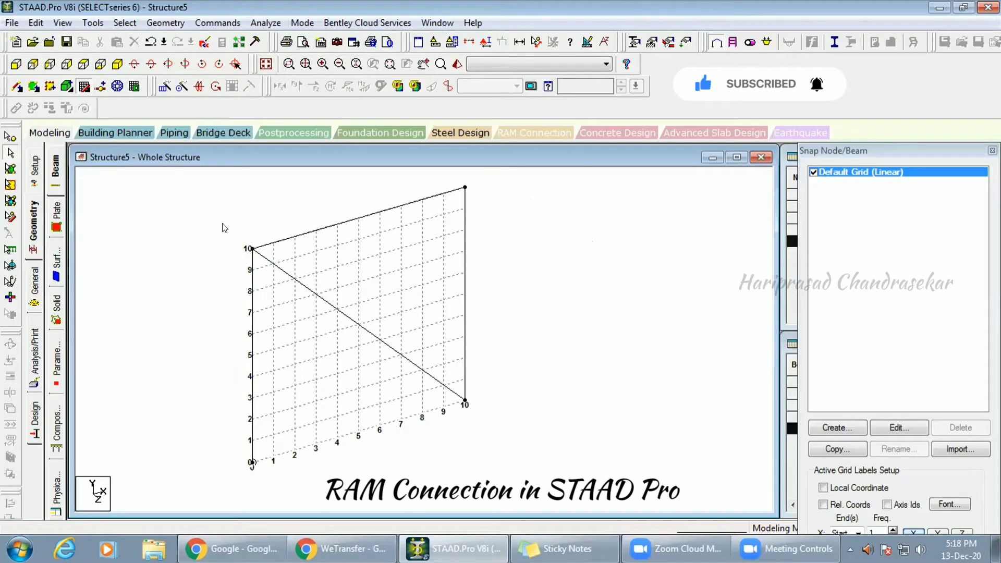
{"action": "left_click", "coordinate": [38, 290]}
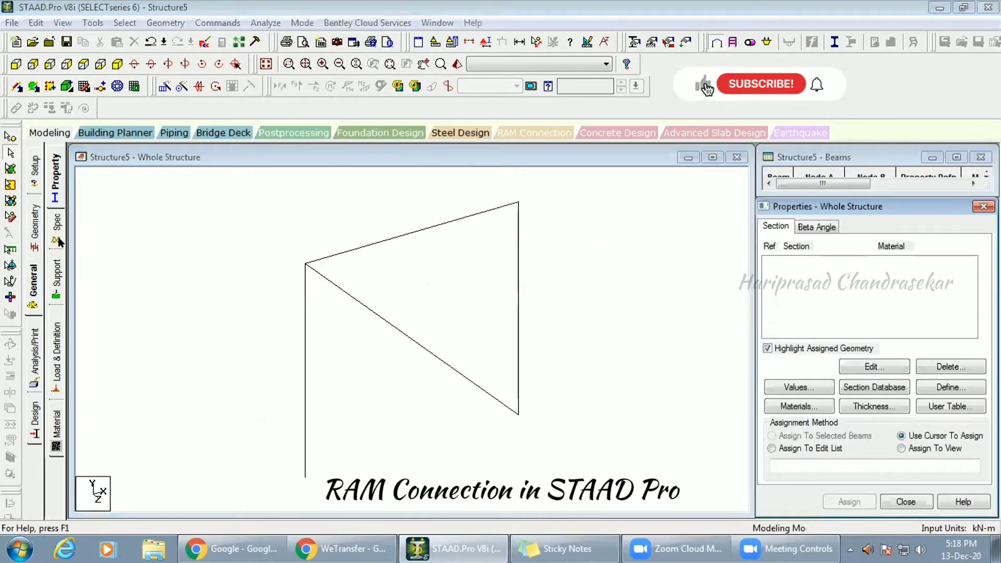
Add the American W-shape W14X873 from the section database to the property list.
{"action": "left_click", "coordinate": [907, 388]}
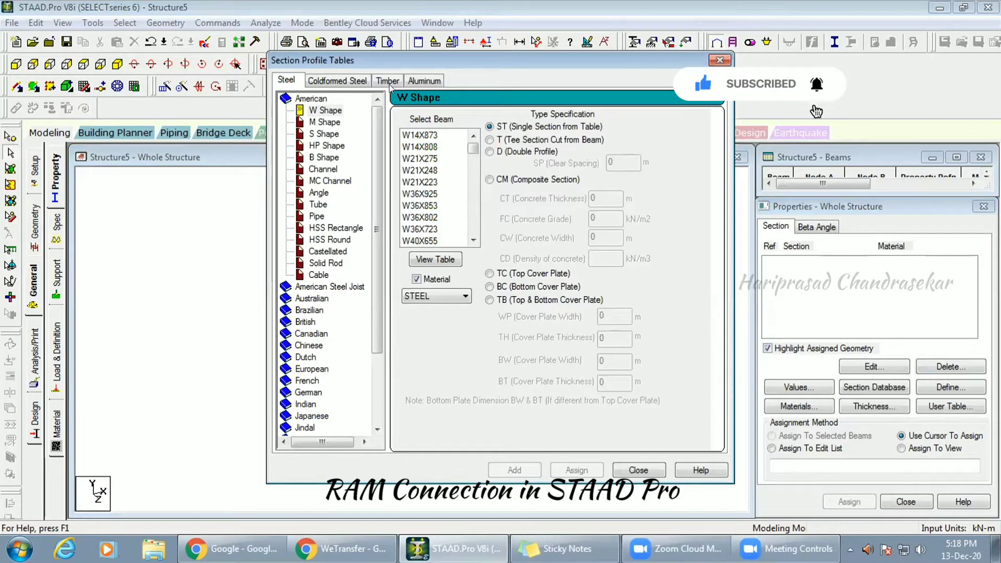
{"action": "left_click_drag", "start_coordinate": [411, 61], "coordinate": [623, 84]}
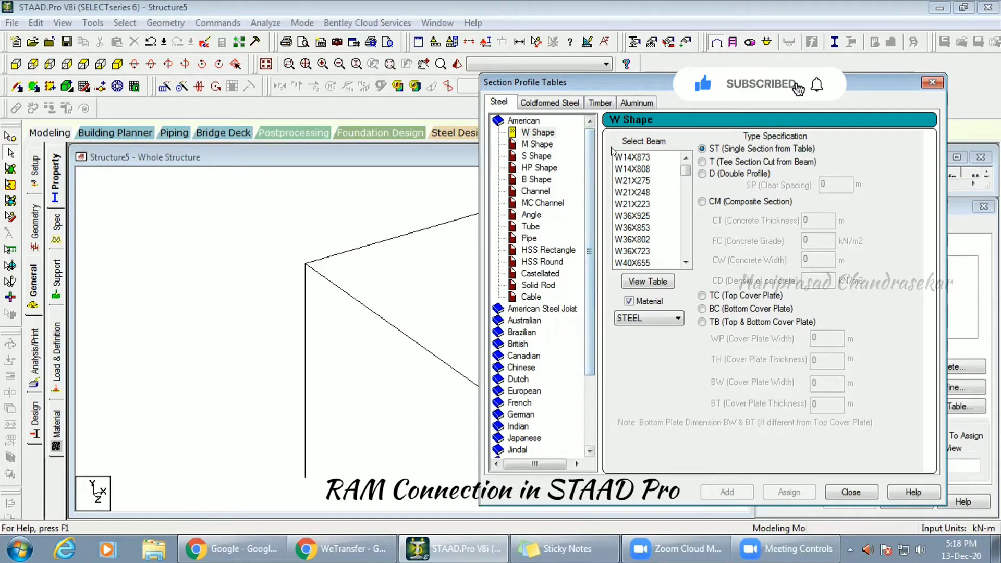
{"action": "left_click", "coordinate": [629, 157]}
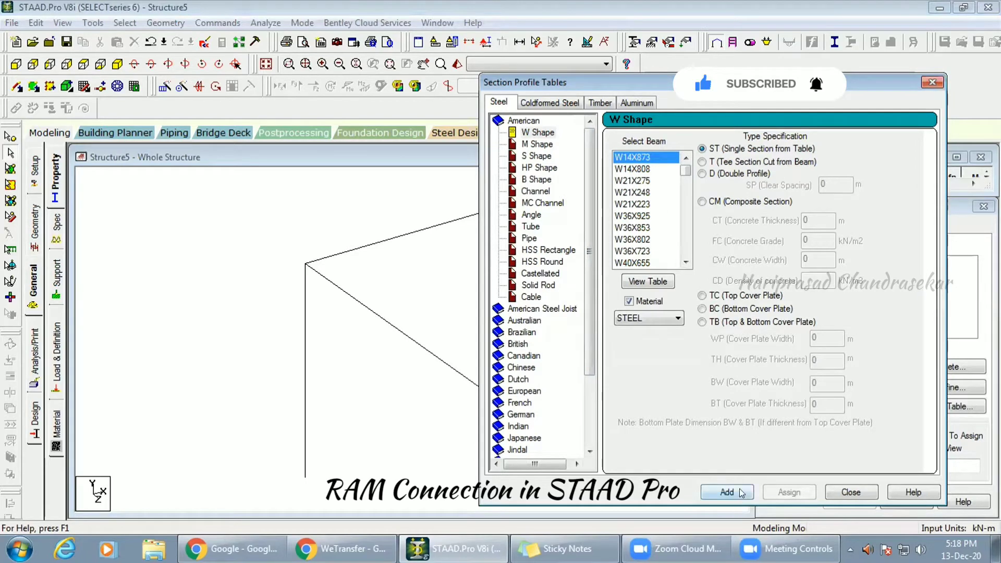
{"action": "left_click", "coordinate": [741, 492]}
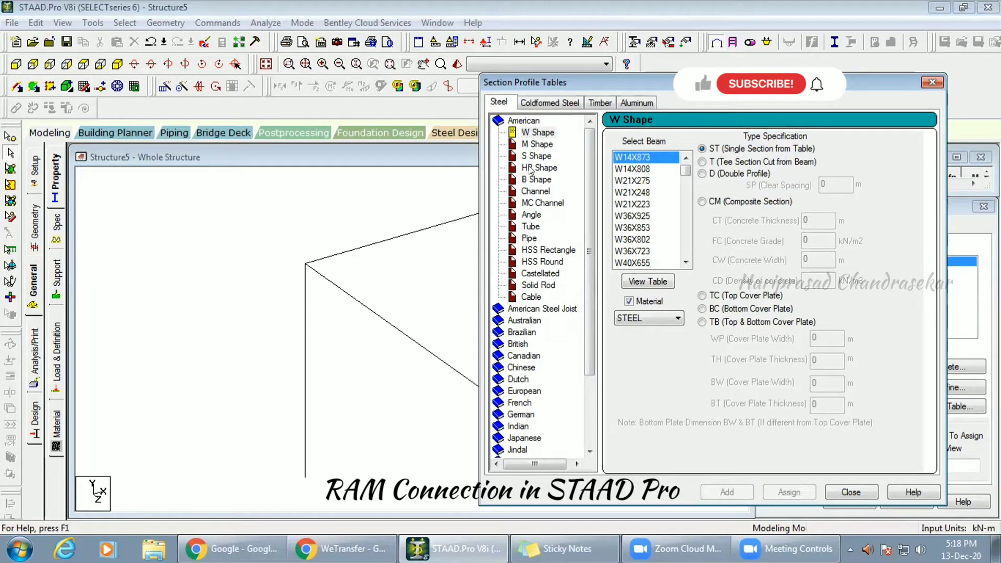
Add the American angle L12012022 to the property list and close the section tables.
{"action": "left_click", "coordinate": [531, 215]}
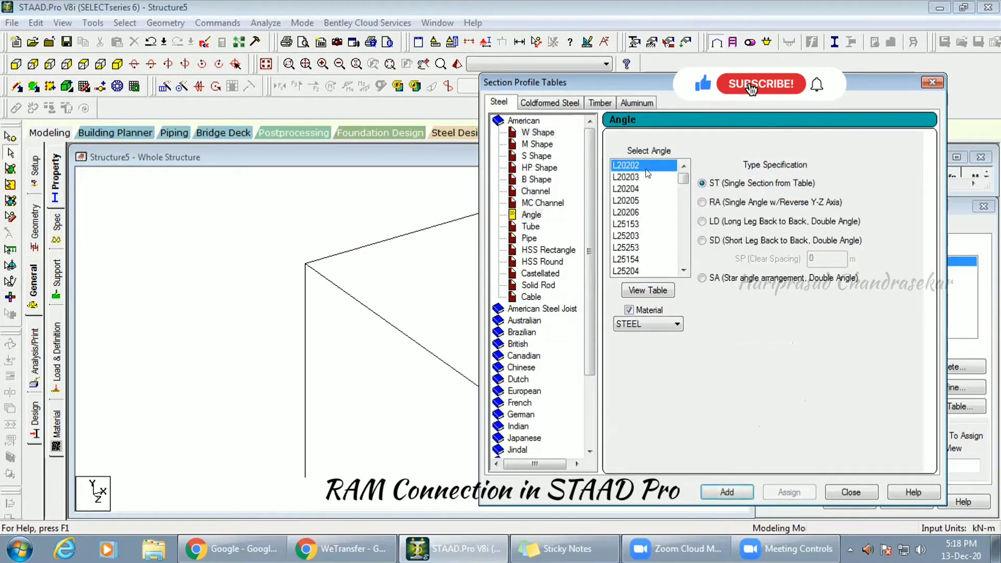
{"action": "left_click_drag", "start_coordinate": [682, 179], "coordinate": [682, 266]}
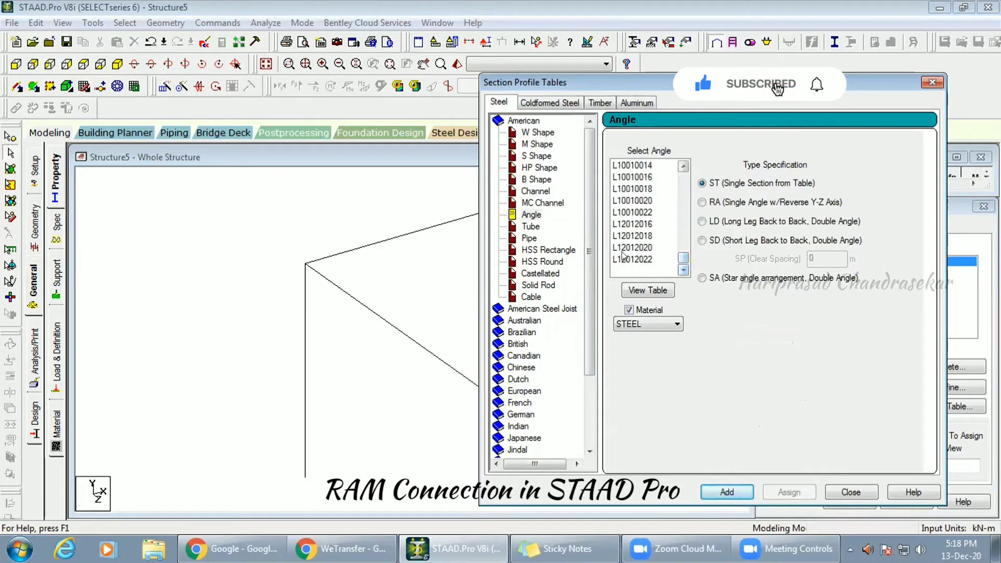
{"action": "left_click", "coordinate": [646, 258]}
{"action": "left_click", "coordinate": [730, 490]}
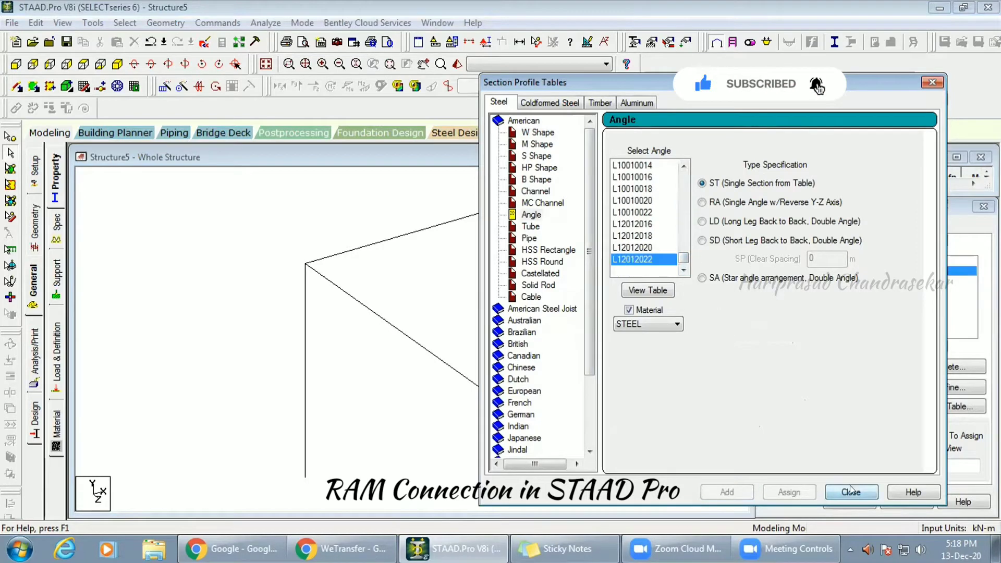
{"action": "left_click", "coordinate": [851, 492]}
{"action": "left_click", "coordinate": [826, 263]}
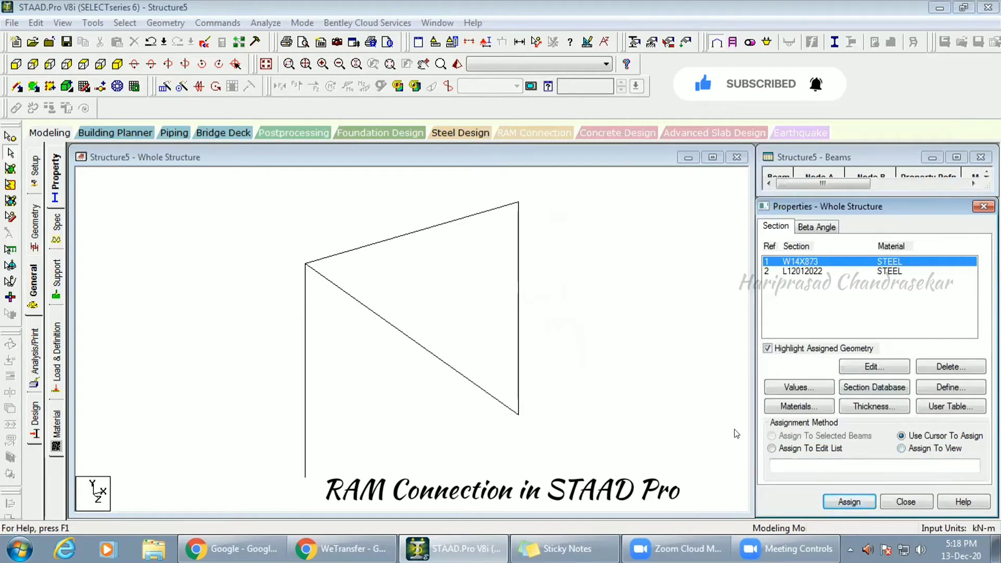
Assign W14X873 to the top beam and both columns.
{"action": "left_click", "coordinate": [400, 238]}
{"action": "left_click", "coordinate": [305, 318], "text": "ctrl"}
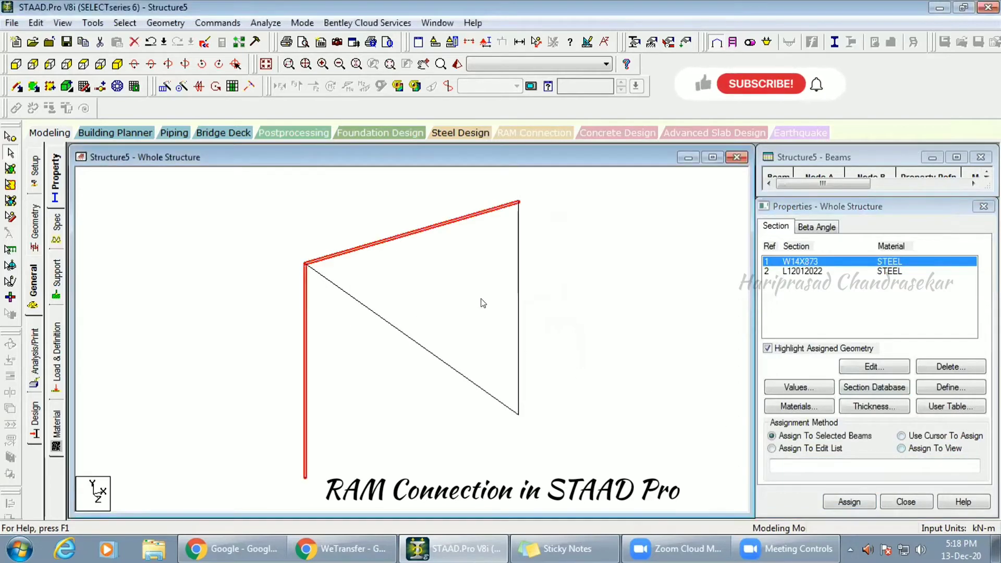
{"action": "left_click", "coordinate": [517, 301], "text": "ctrl"}
{"action": "left_click", "coordinate": [850, 502]}
{"action": "left_click", "coordinate": [893, 398]}
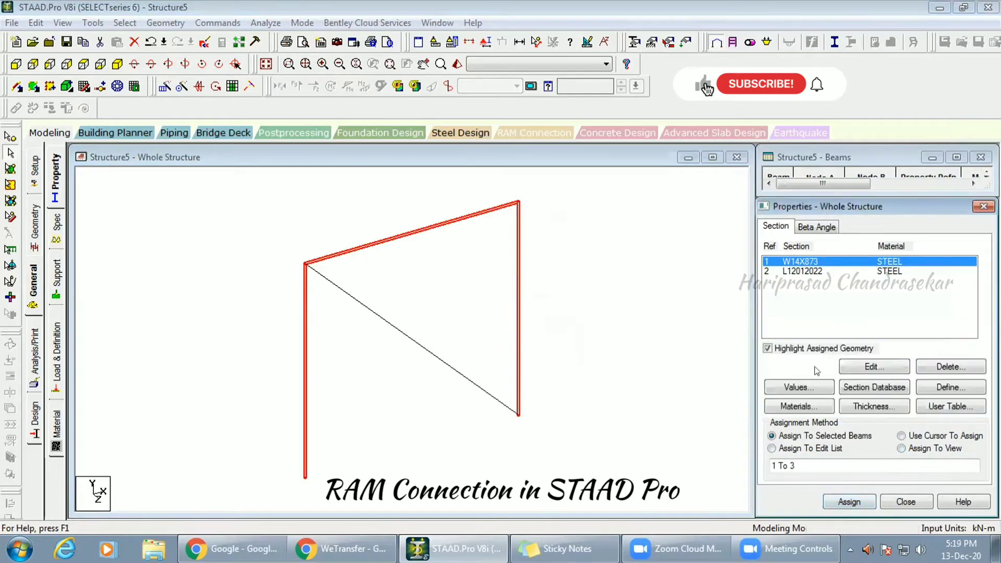
{"action": "left_click", "coordinate": [577, 298]}
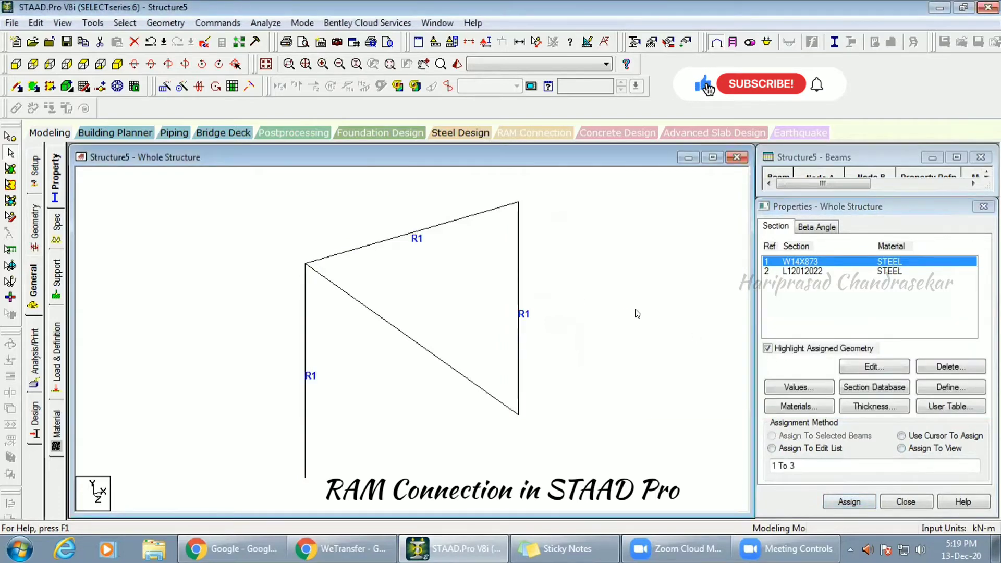
Assign the L12012022 angle to the diagonal brace.
{"action": "left_click", "coordinate": [803, 271]}
{"action": "left_click", "coordinate": [469, 383]}
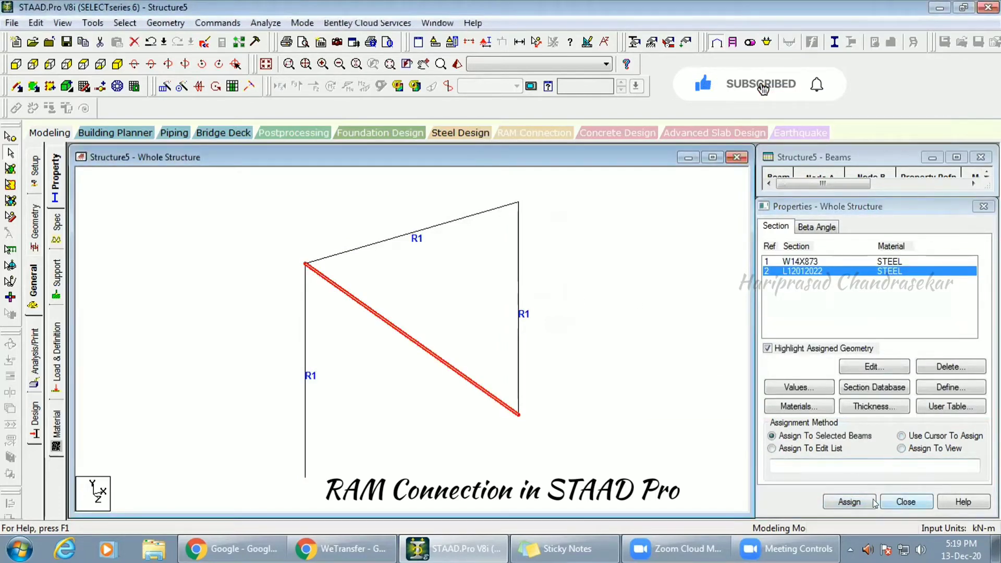
{"action": "left_click", "coordinate": [849, 501]}
{"action": "left_click", "coordinate": [891, 397]}
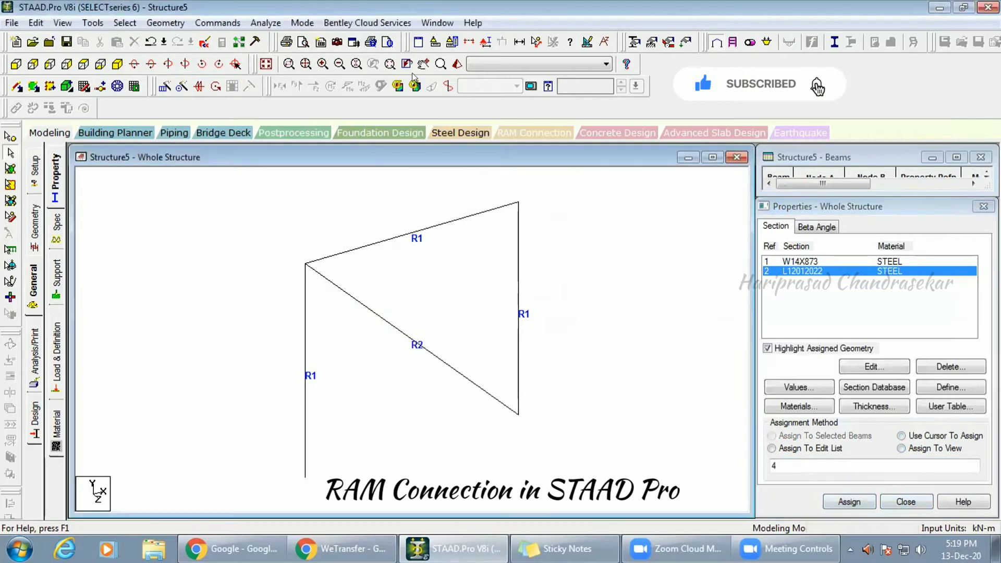
Check the assigned sections in a 3D rendered view, then bring up the Beta Angle settings.
{"action": "left_click", "coordinate": [456, 63]}
{"action": "mouse_move", "coordinate": [570, 287]}
{"action": "left_mouse_down"}
{"action": "mouse_move", "coordinate": [585, 339]}
{"action": "mouse_move", "coordinate": [565, 285]}
{"action": "mouse_move", "coordinate": [616, 296]}
{"action": "mouse_move", "coordinate": [634, 284]}
{"action": "mouse_move", "coordinate": [578, 339]}
{"action": "mouse_move", "coordinate": [574, 294]}
{"action": "left_mouse_up"}
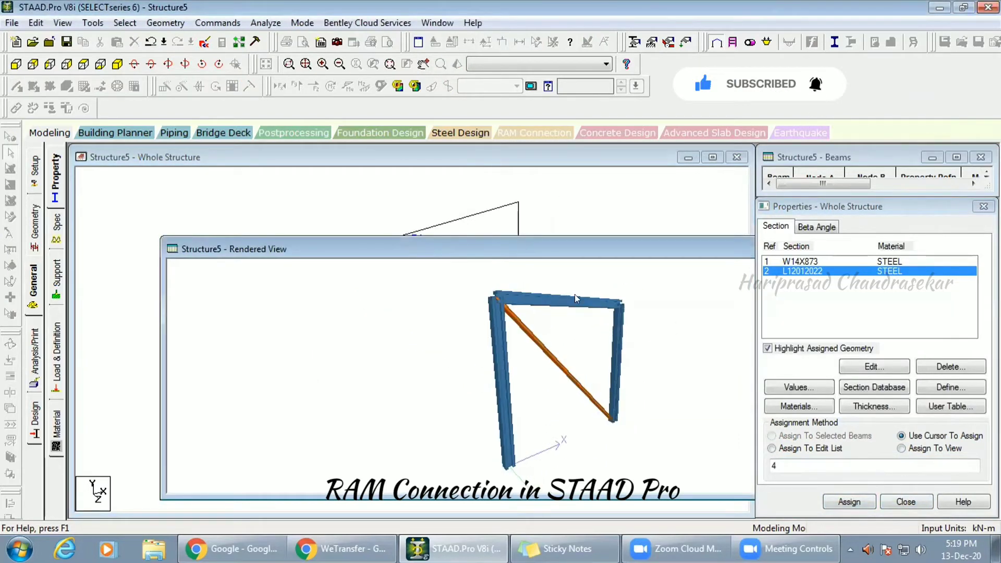
{"action": "left_click_drag", "start_coordinate": [598, 247], "coordinate": [427, 202]}
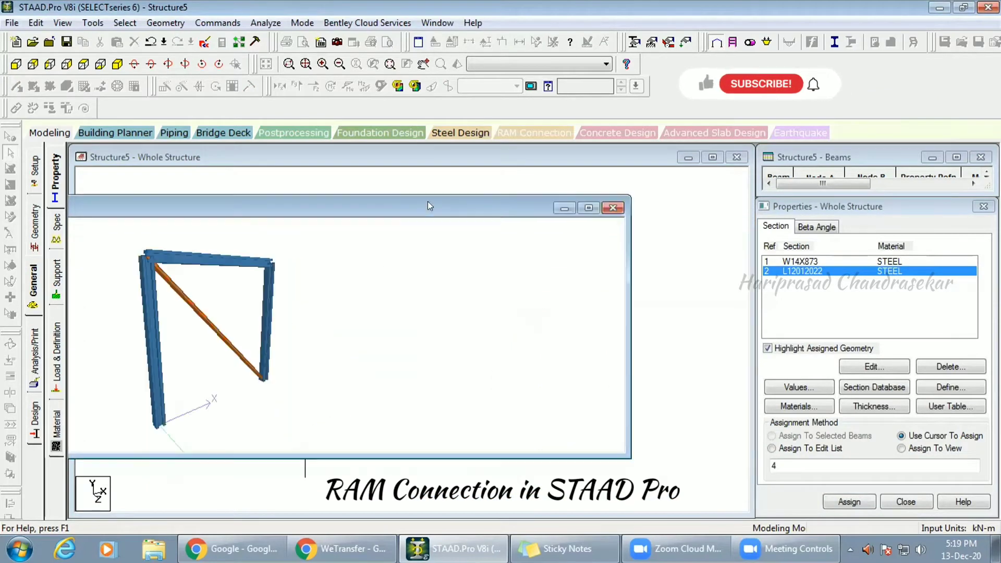
{"action": "left_click", "coordinate": [613, 208]}
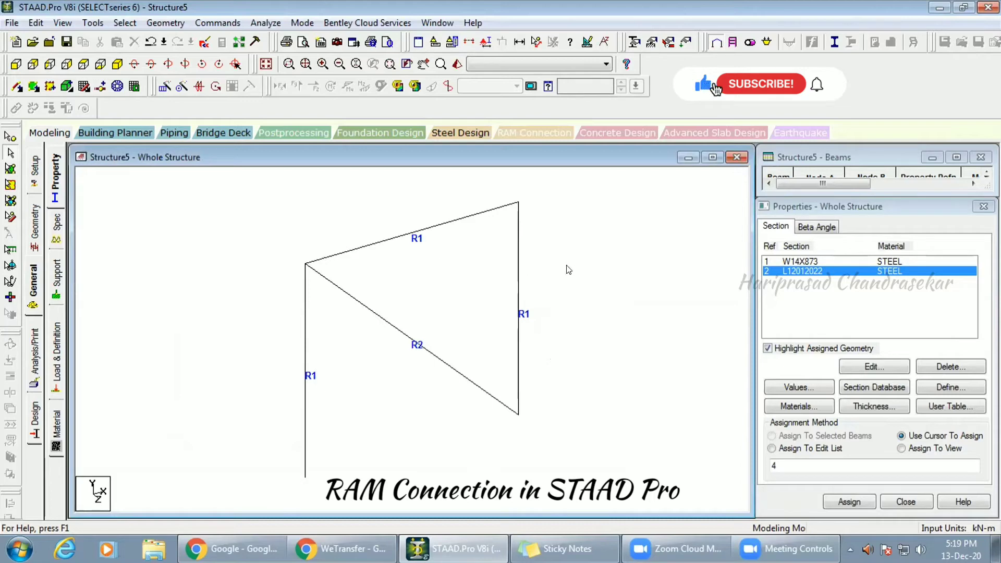
{"action": "key", "text": "Right"}
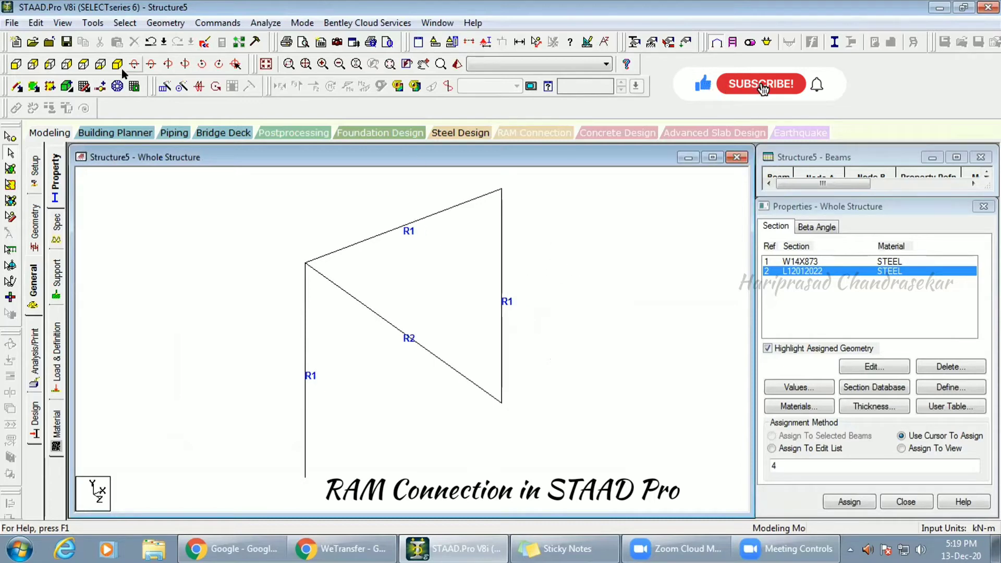
{"action": "key", "text": "Left"}
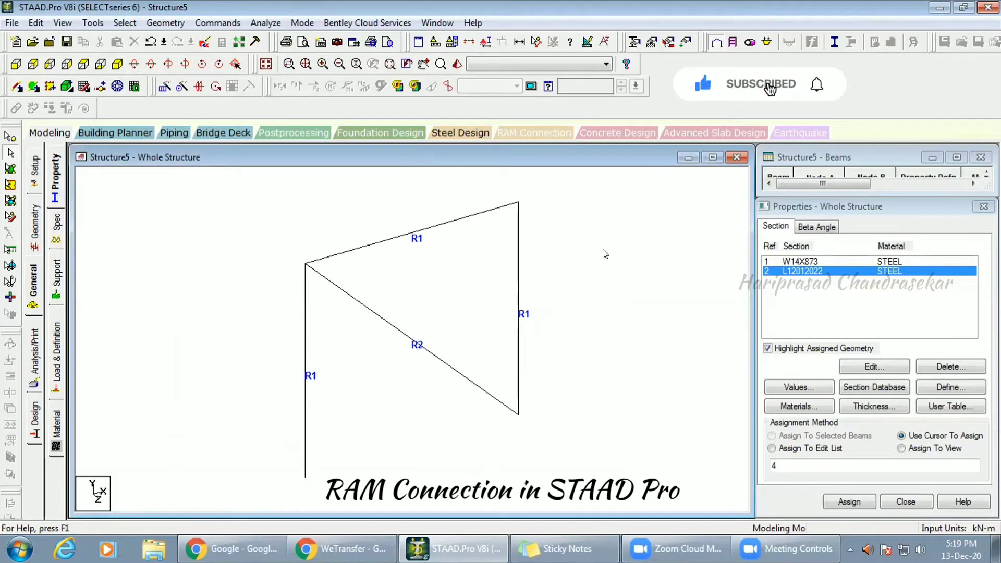
{"action": "left_click", "coordinate": [816, 227]}
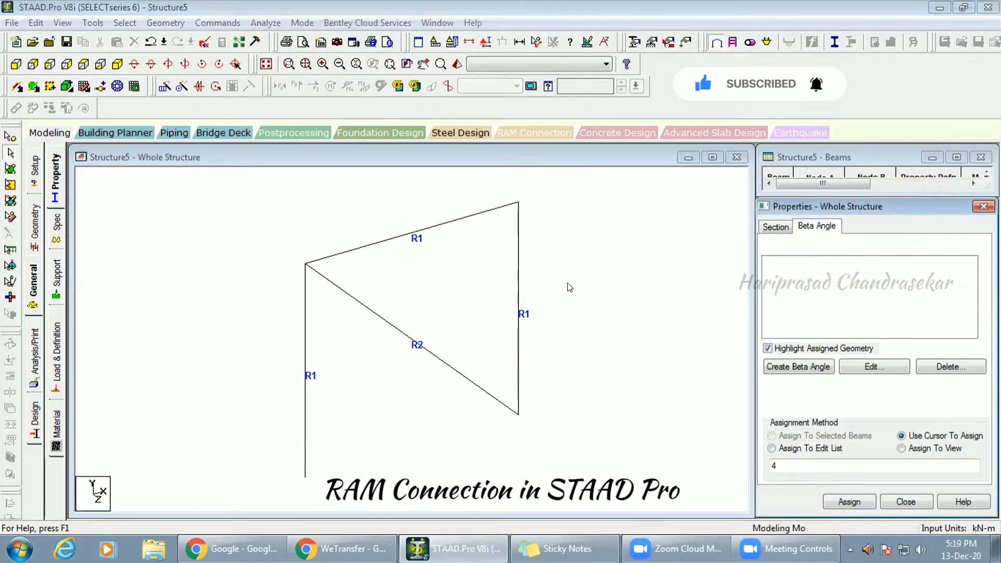
{"action": "right_click", "coordinate": [578, 256]}
{"action": "left_click", "coordinate": [599, 514]}
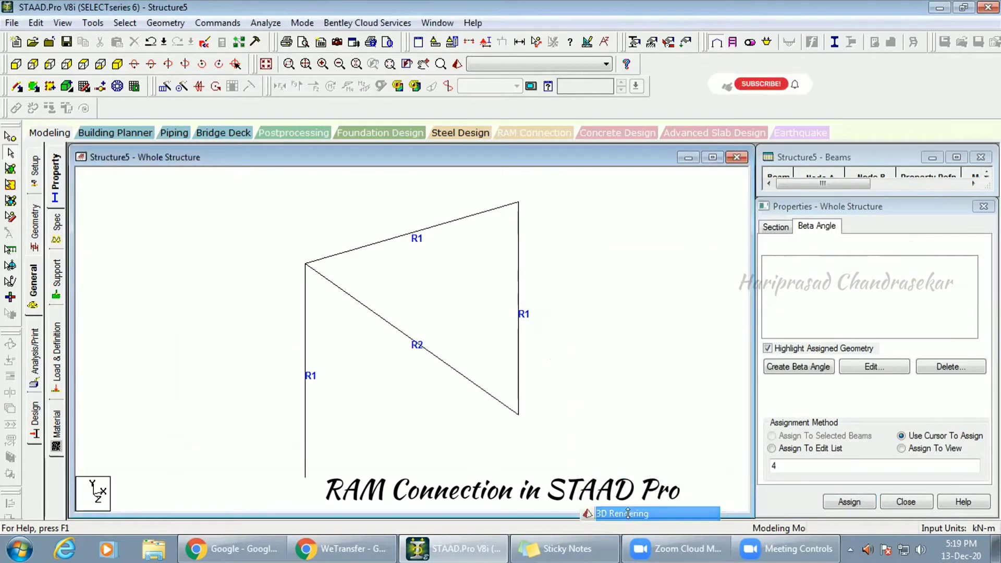
{"action": "left_click_drag", "start_coordinate": [531, 337], "coordinate": [412, 401]}
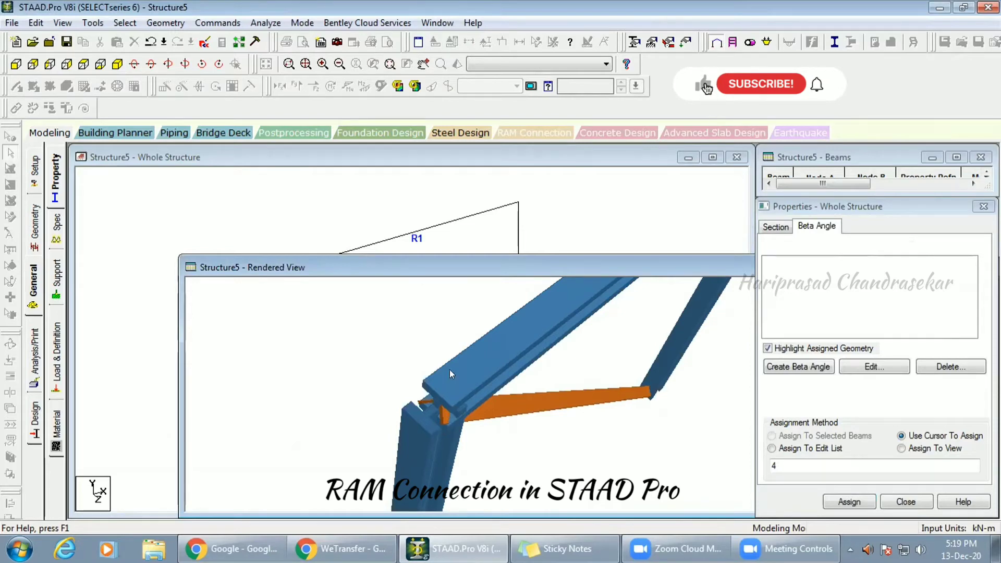
{"action": "left_click_drag", "start_coordinate": [494, 266], "coordinate": [409, 250]}
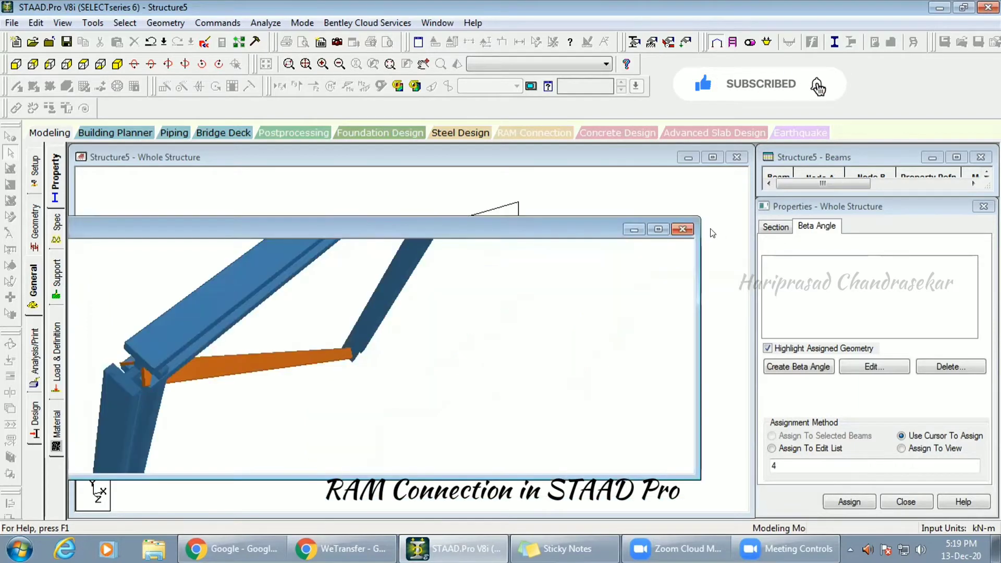
{"action": "left_click", "coordinate": [682, 230]}
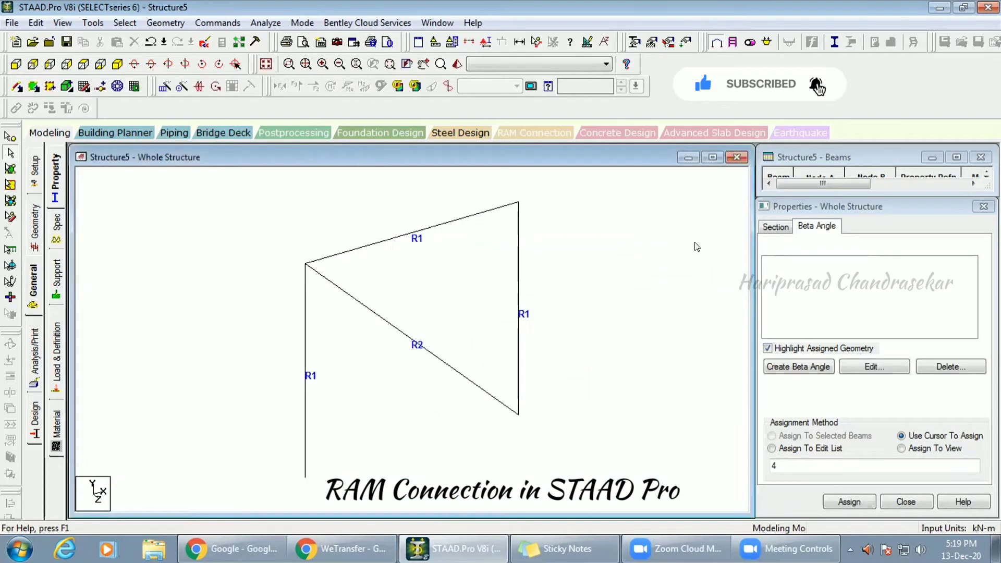
Create a new 45° beta angle.
{"action": "left_click", "coordinate": [804, 370]}
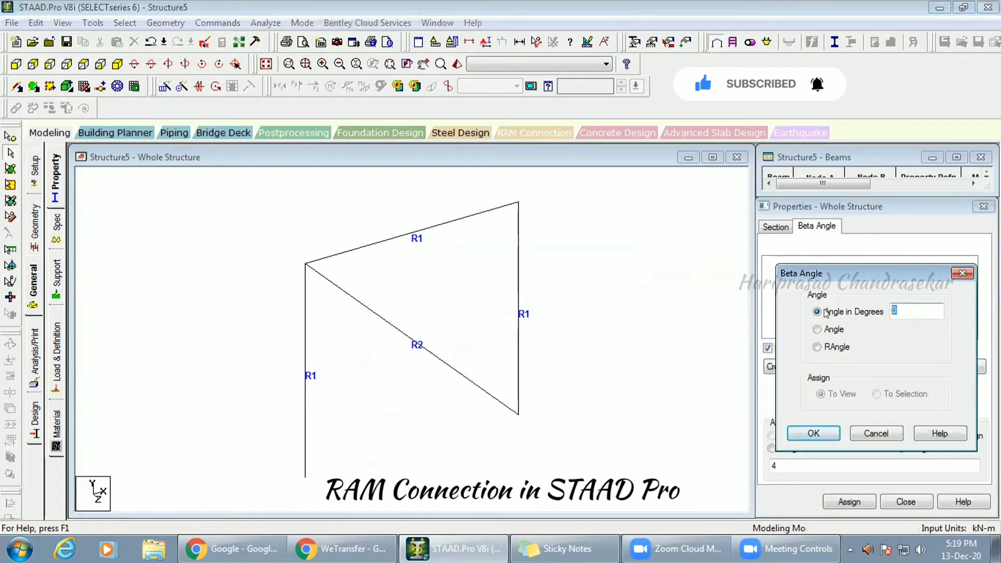
{"action": "type", "text": "45"}
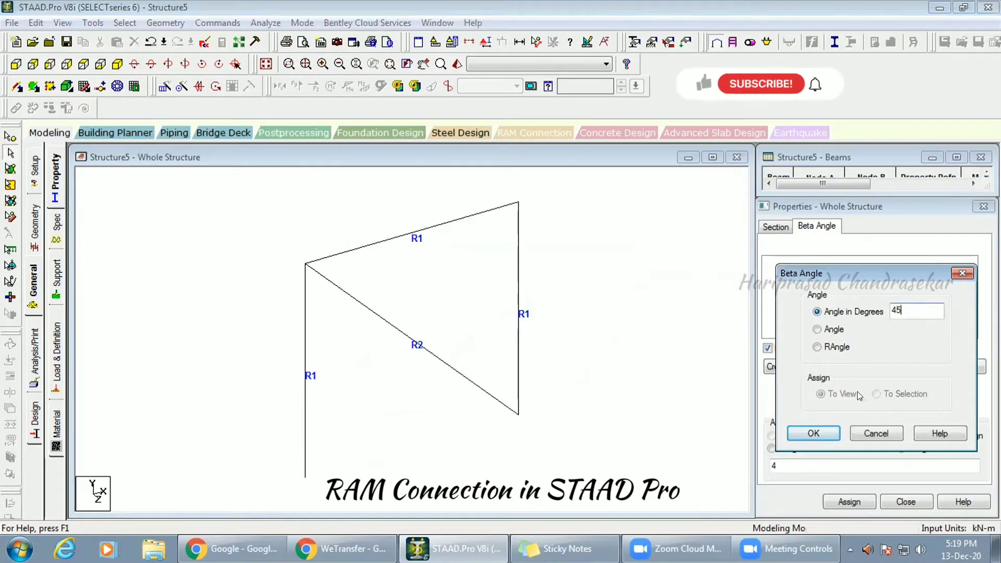
{"action": "left_click", "coordinate": [814, 434]}
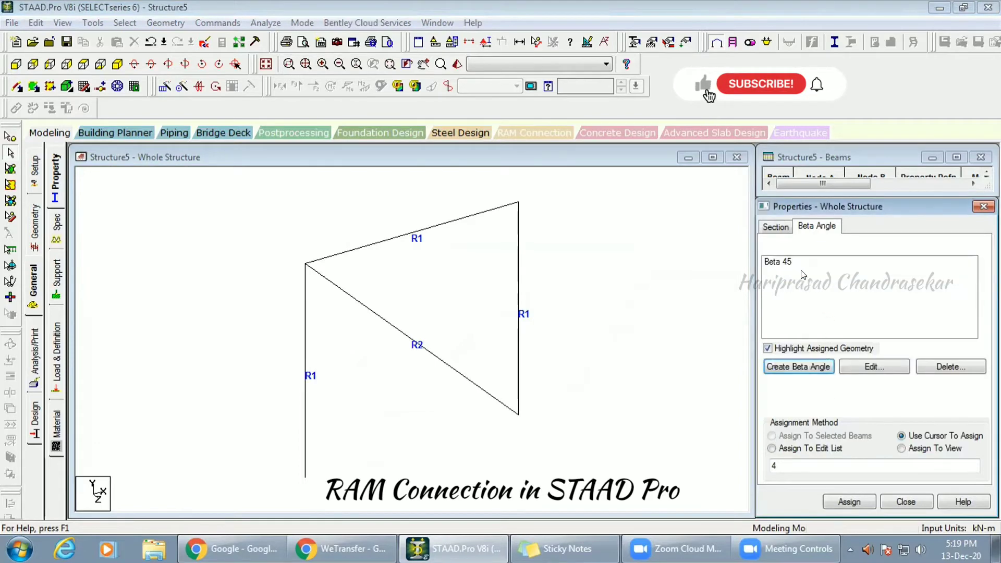
Assign Beta 45 to the diagonal brace R2 and render the frame in 3D.
{"action": "left_click", "coordinate": [782, 261]}
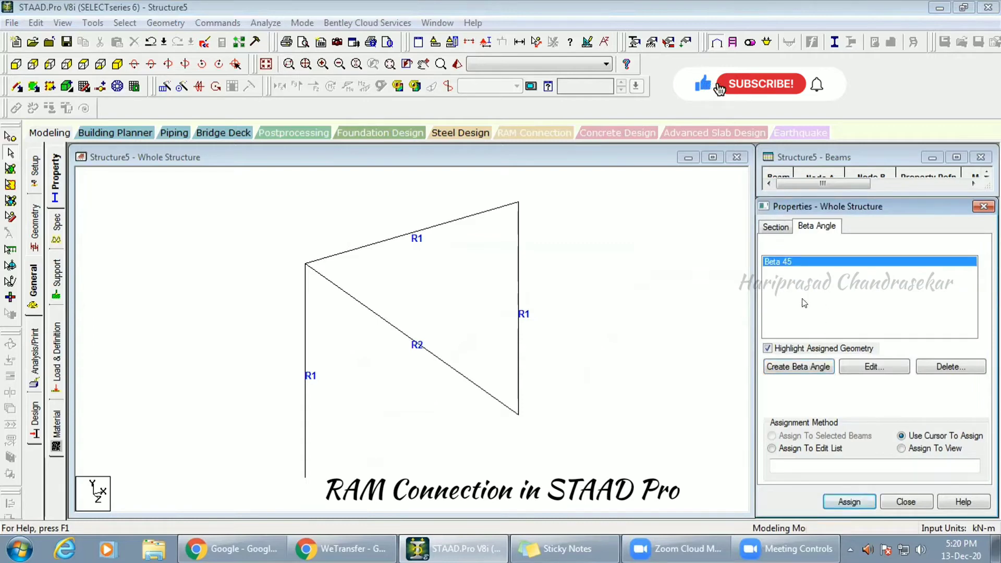
{"action": "left_click", "coordinate": [791, 262]}
{"action": "left_click", "coordinate": [392, 324]}
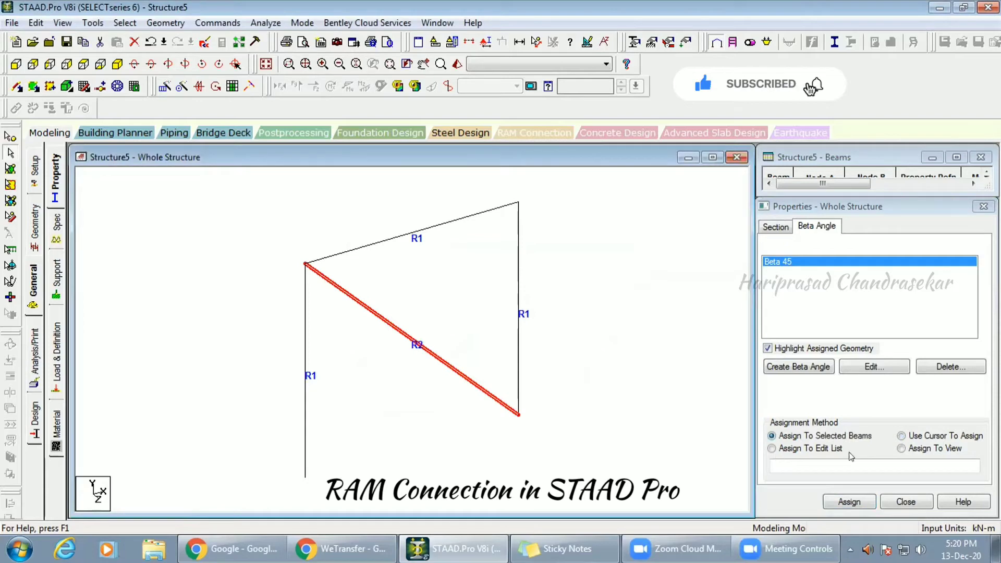
{"action": "left_click", "coordinate": [848, 502]}
{"action": "left_click", "coordinate": [881, 401]}
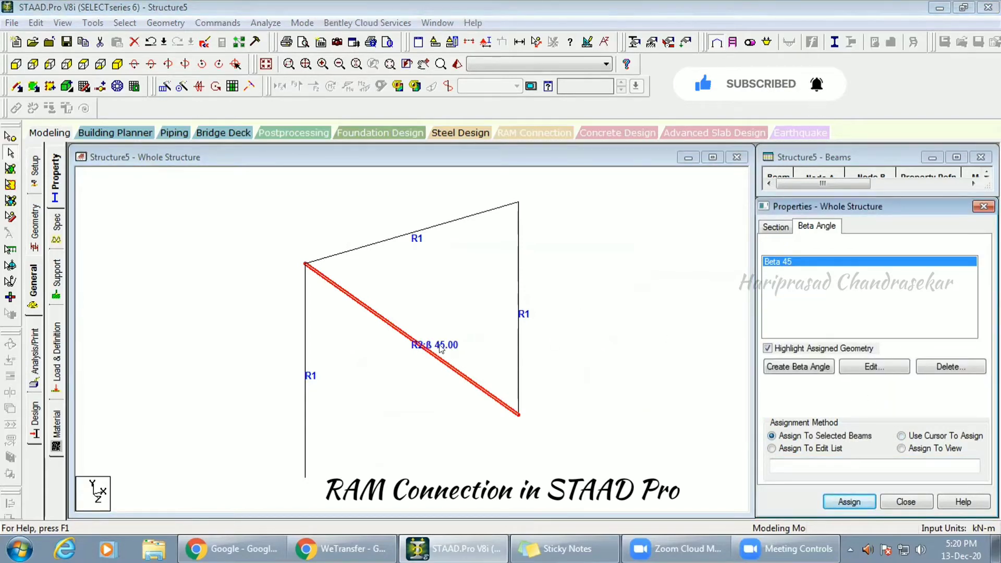
{"action": "right_click", "coordinate": [562, 302]}
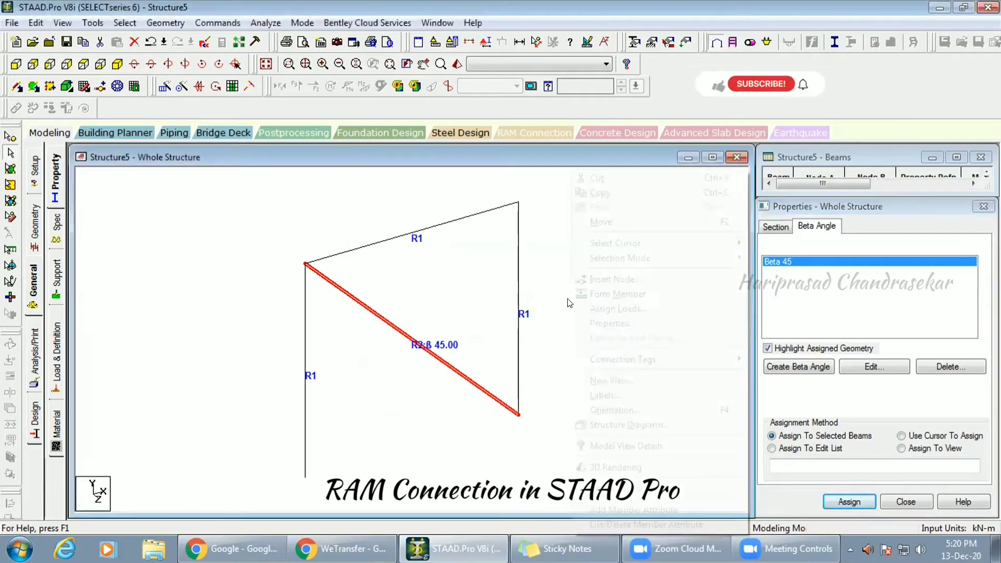
{"action": "left_click", "coordinate": [520, 160]}
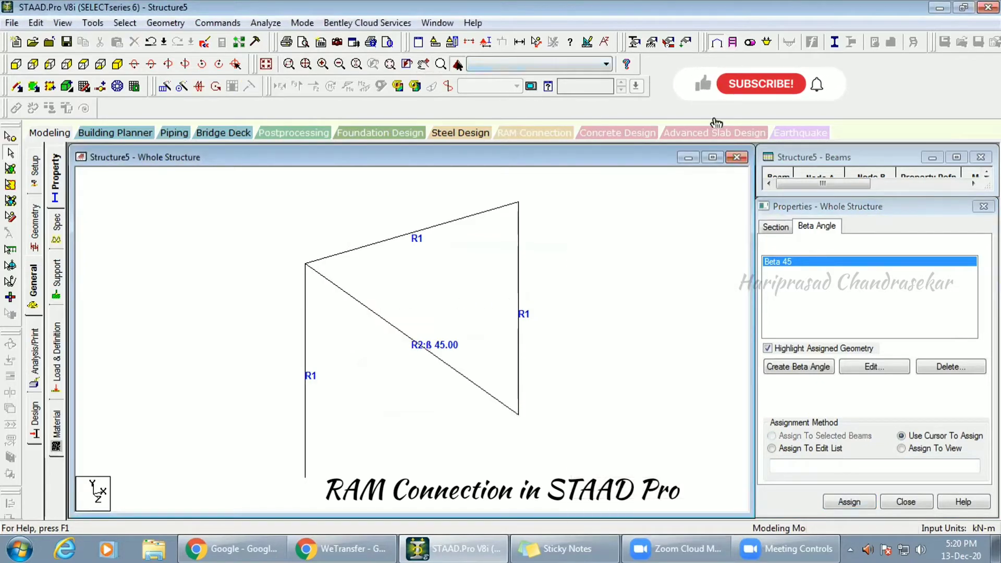
Orbit the rendered frame to inspect the 45°-rotated brace and the beam-column corner.
{"action": "left_click_drag", "start_coordinate": [389, 215], "coordinate": [371, 233]}
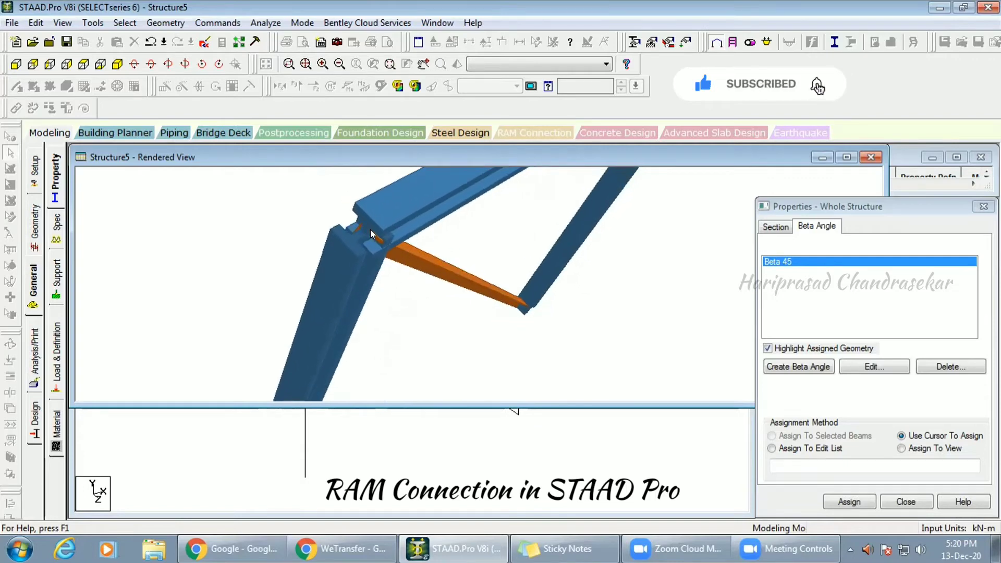
{"action": "left_click_drag", "start_coordinate": [453, 290], "coordinate": [365, 225]}
{"action": "left_click_drag", "start_coordinate": [331, 265], "coordinate": [306, 251]}
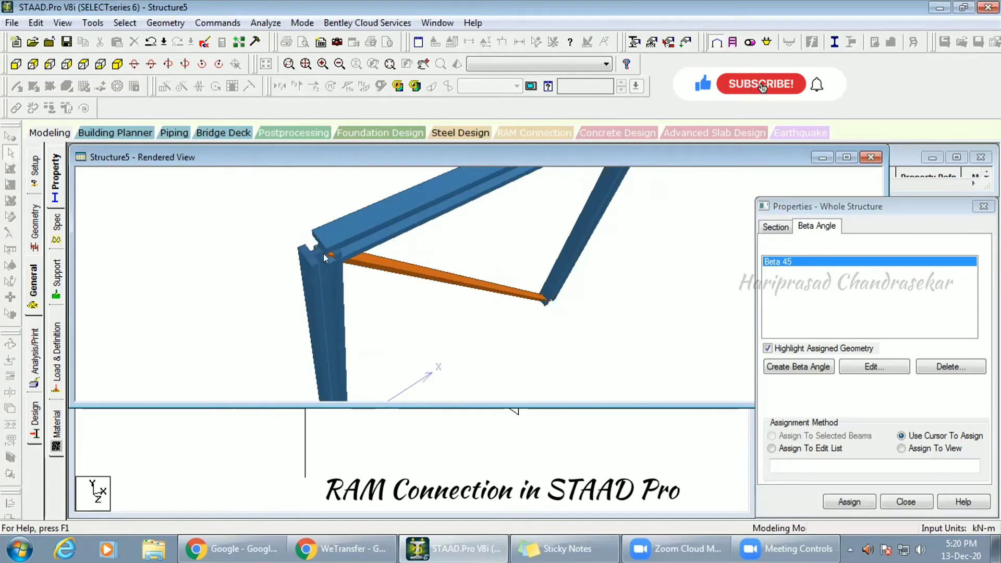
Create a 90° beta angle and select the top beam and both columns.
{"action": "left_click", "coordinate": [812, 367]}
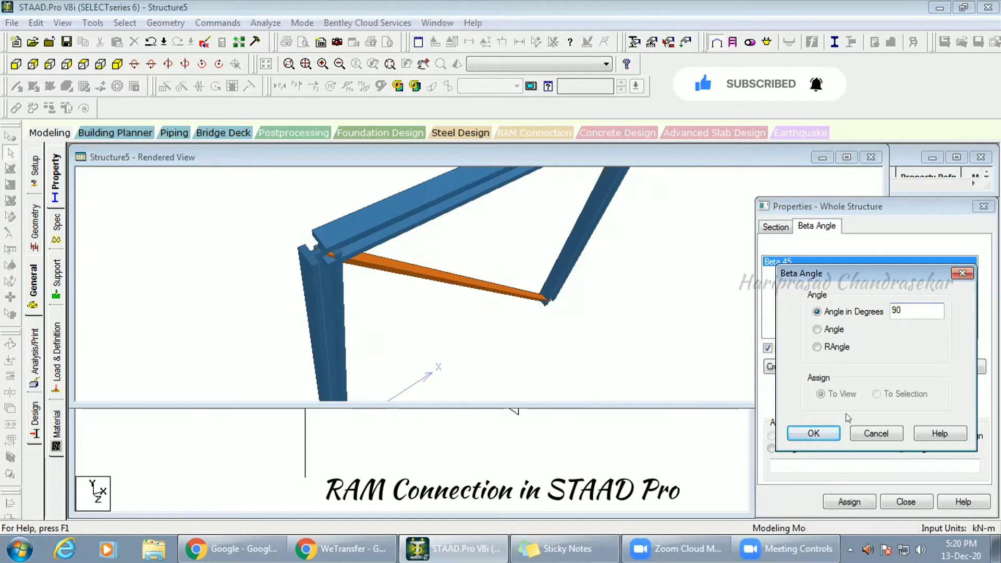
{"action": "left_click", "coordinate": [813, 434]}
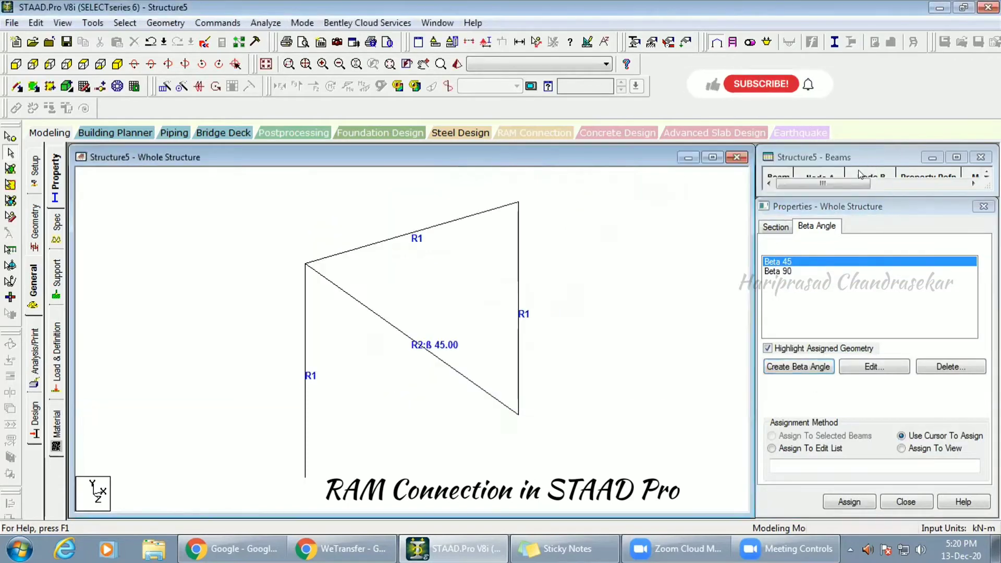
{"action": "left_click", "coordinate": [788, 270]}
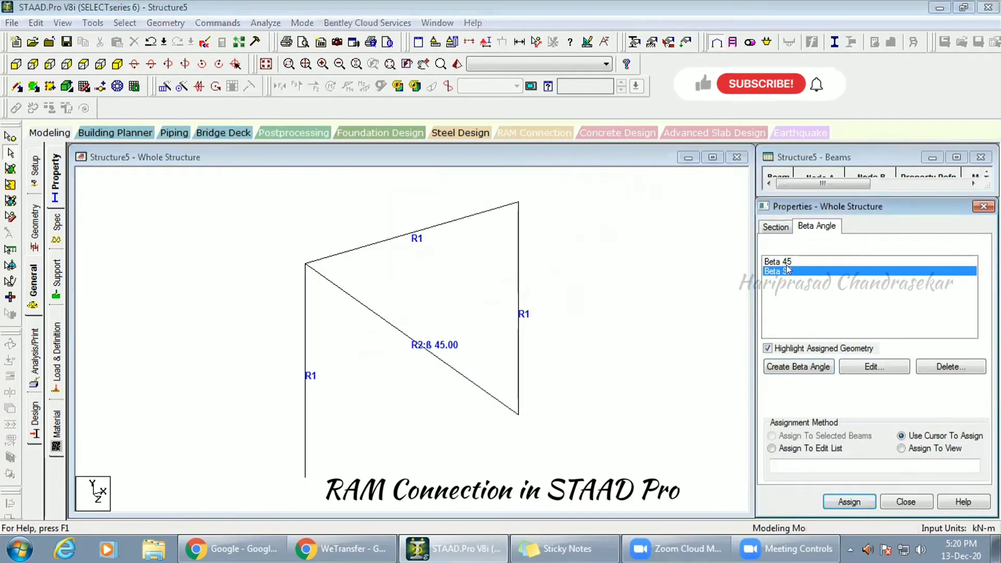
{"action": "left_click", "coordinate": [358, 246]}
{"action": "left_click", "coordinate": [307, 297], "text": "ctrl"}
{"action": "left_click", "coordinate": [518, 290], "text": "ctrl"}
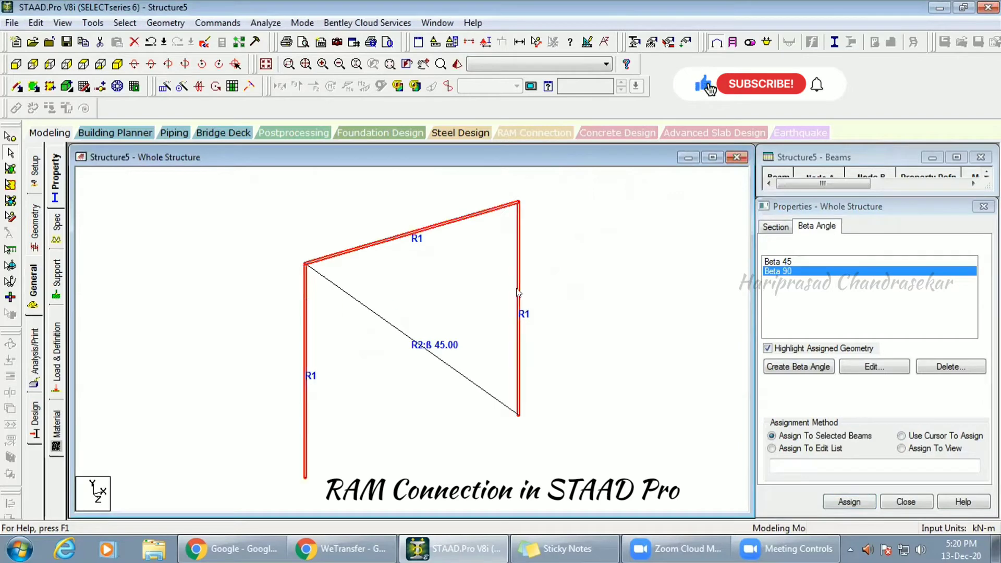
Apply Beta 90 to the top beam and columns, checking their orientation in a 3D rendering.
{"action": "left_click", "coordinate": [855, 500]}
{"action": "left_click", "coordinate": [888, 395]}
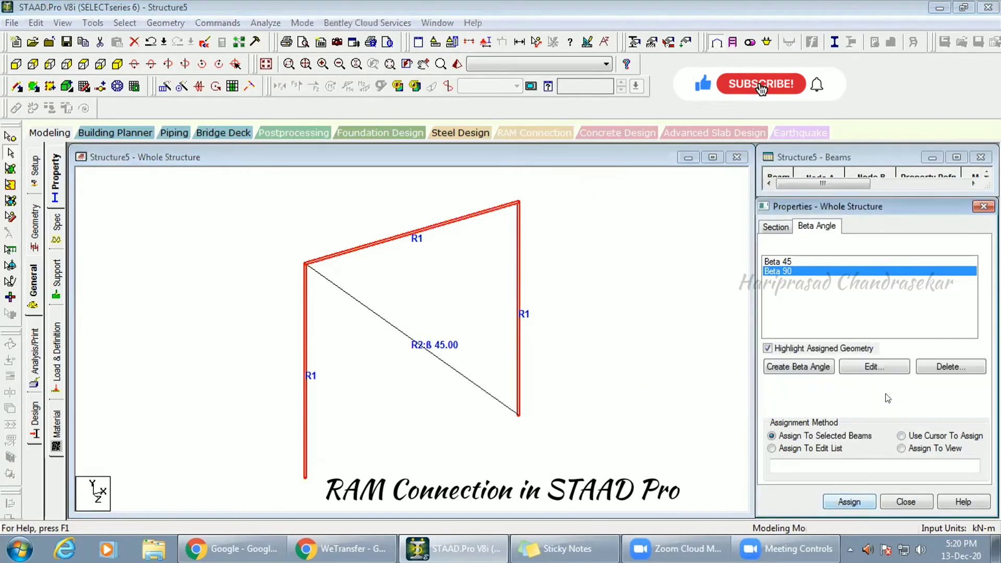
{"action": "right_click", "coordinate": [593, 242]}
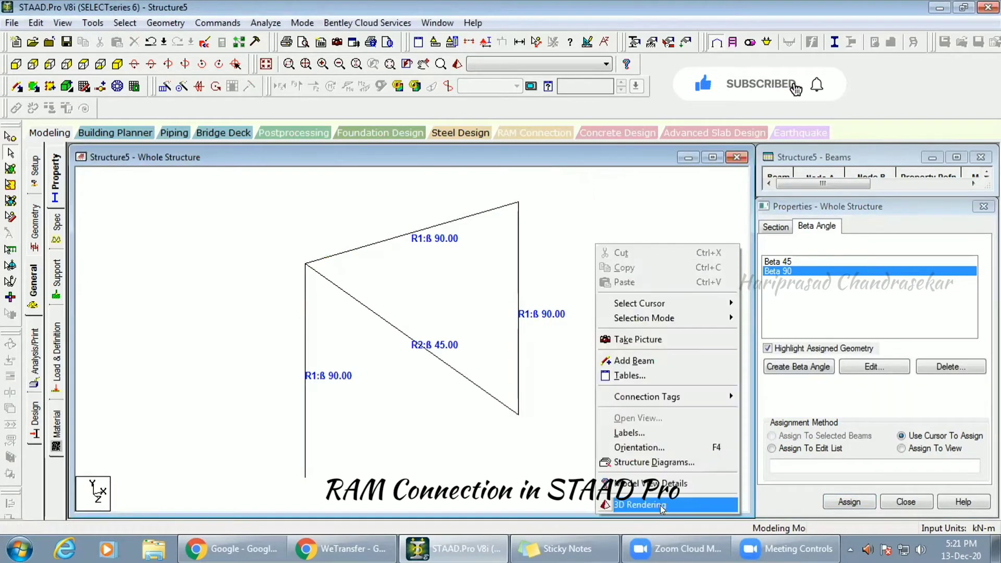
{"action": "left_click", "coordinate": [625, 506]}
{"action": "left_click_drag", "start_coordinate": [507, 360], "coordinate": [447, 267]}
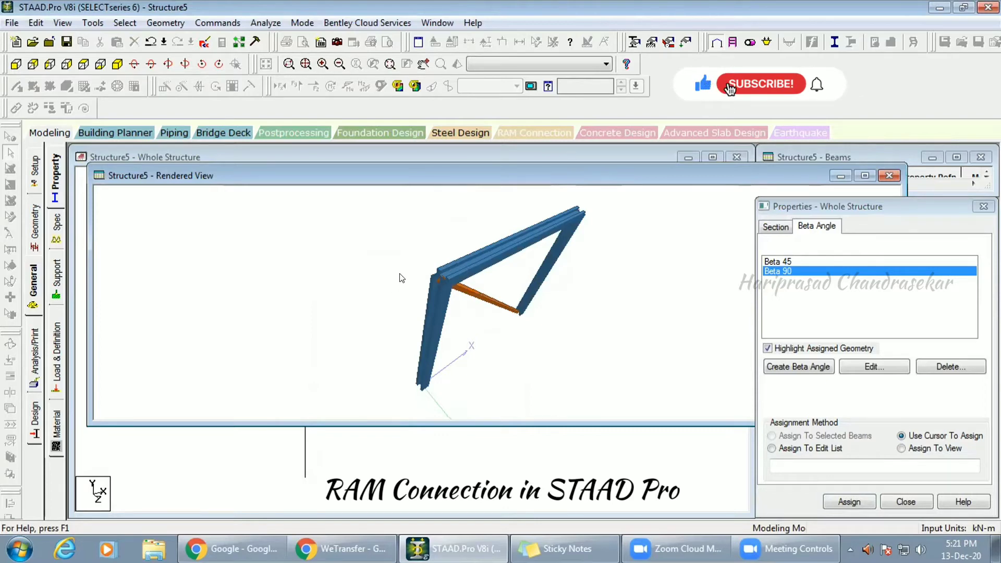
{"action": "left_click", "coordinate": [889, 175]}
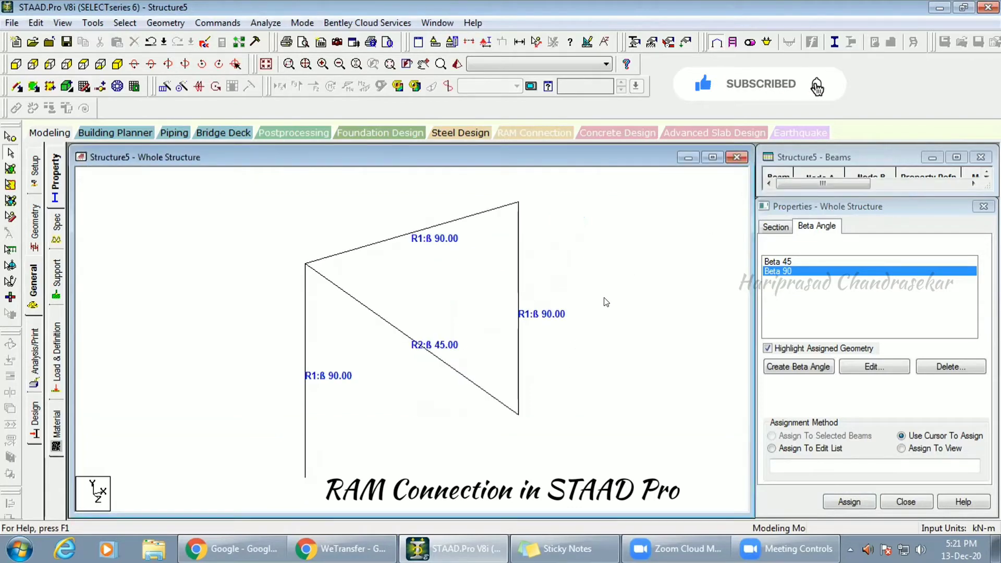
Create Support 2 and assign it to base nodes 1 and 4 in front view.
{"action": "left_click", "coordinate": [59, 286]}
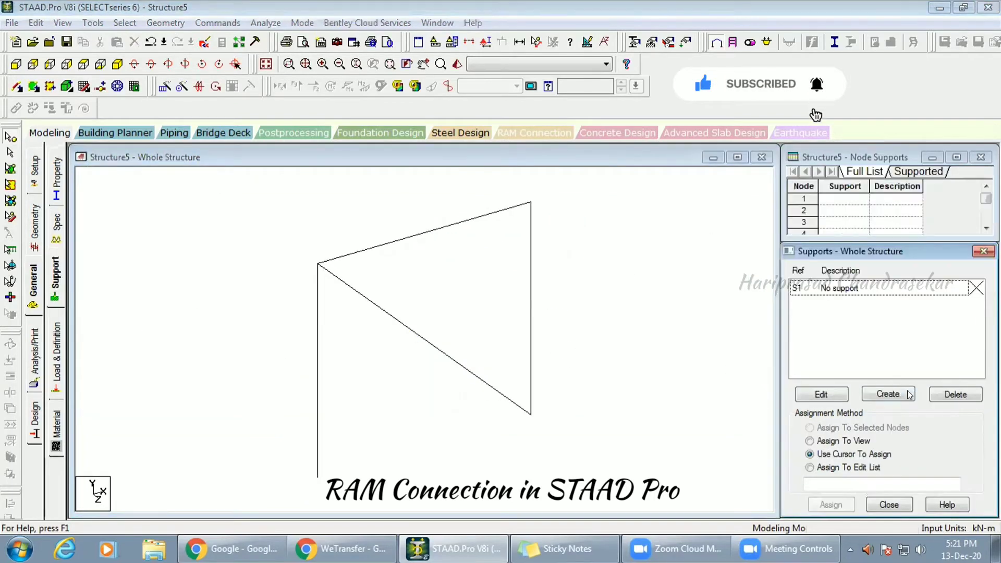
{"action": "left_click", "coordinate": [886, 392]}
{"action": "left_click", "coordinate": [788, 518]}
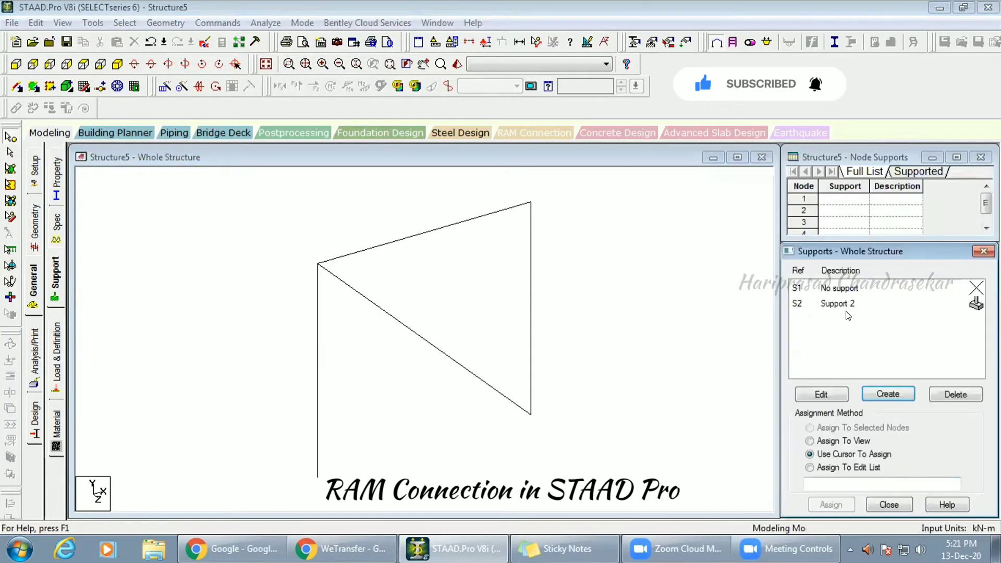
{"action": "left_click", "coordinate": [16, 64]}
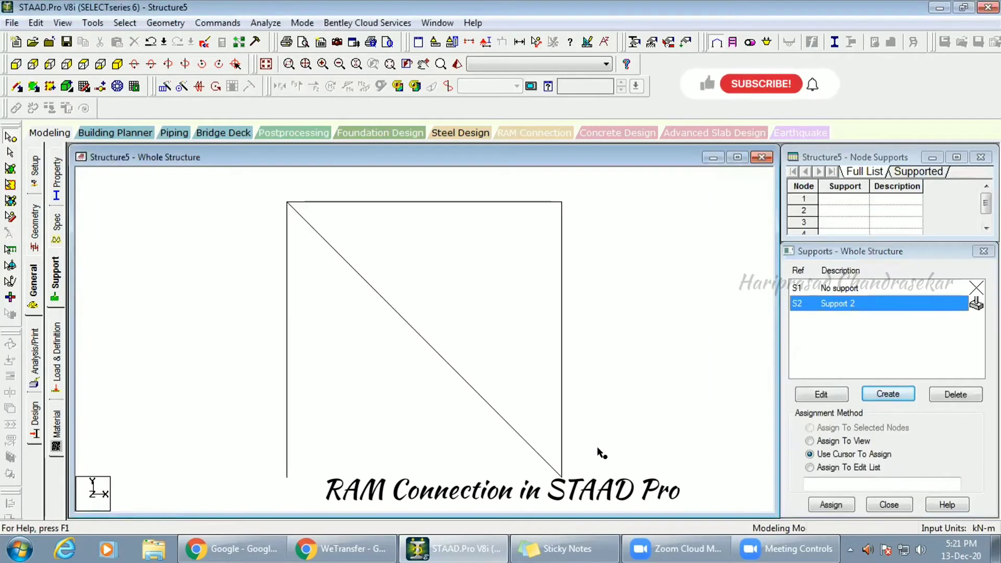
{"action": "left_click", "coordinate": [287, 476]}
{"action": "left_click", "coordinate": [561, 476], "text": "ctrl"}
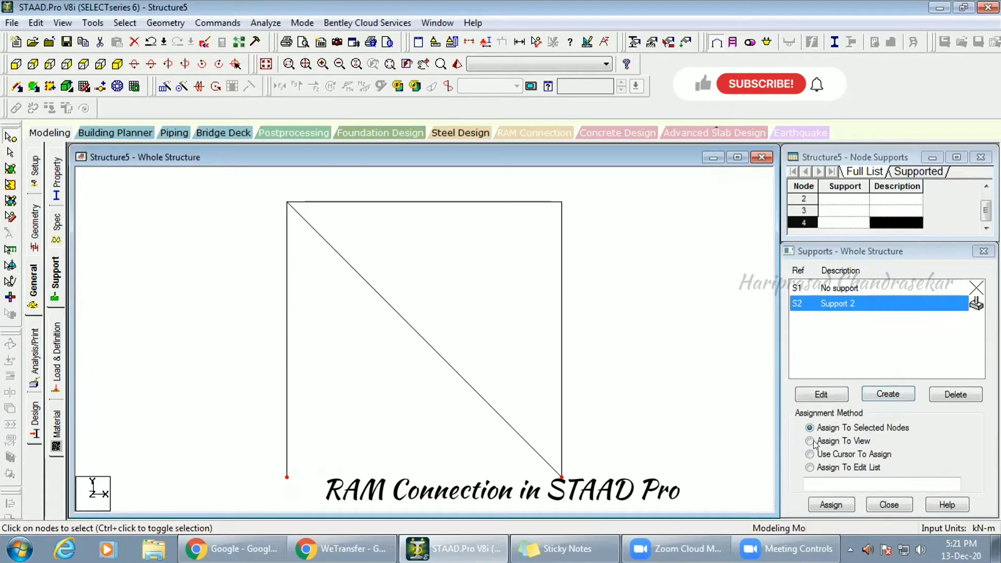
{"action": "left_click", "coordinate": [831, 505]}
{"action": "left_click", "coordinate": [853, 420]}
{"action": "left_click", "coordinate": [117, 64]}
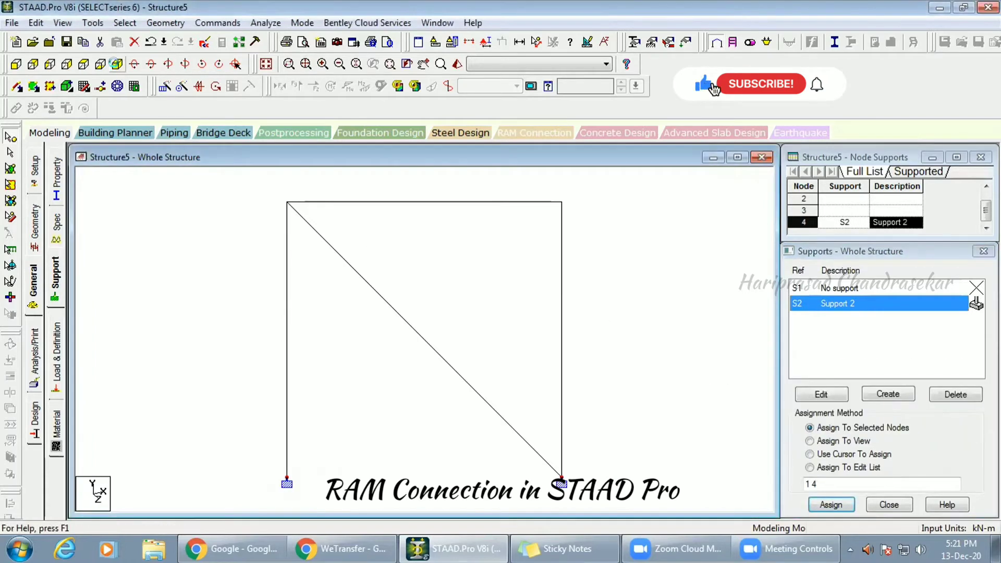
{"action": "left_click", "coordinate": [55, 356]}
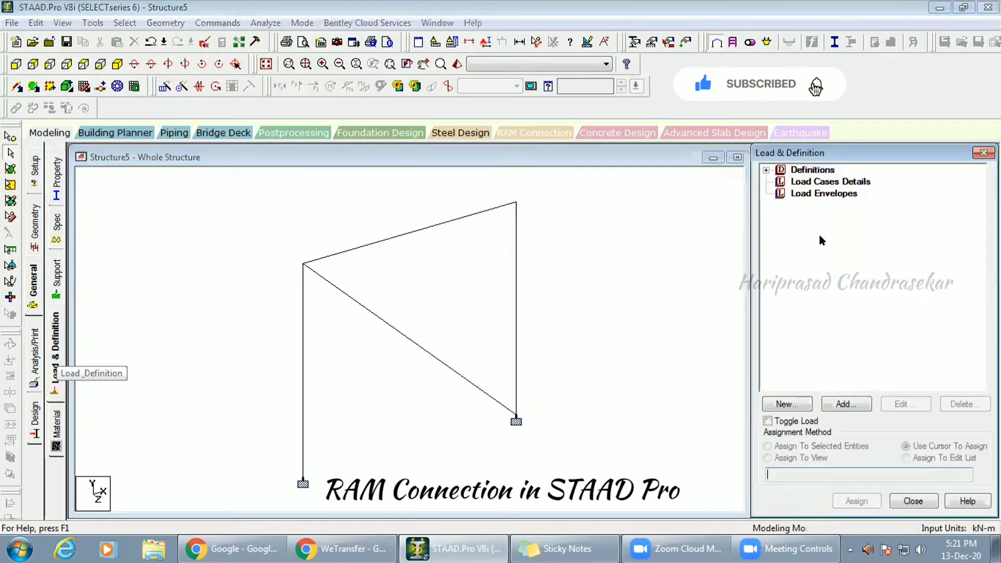
Create LOAD CASE 1 as Dead and LOAD CASE 2 as Live.
{"action": "left_click", "coordinate": [856, 404]}
{"action": "left_click", "coordinate": [554, 191]}
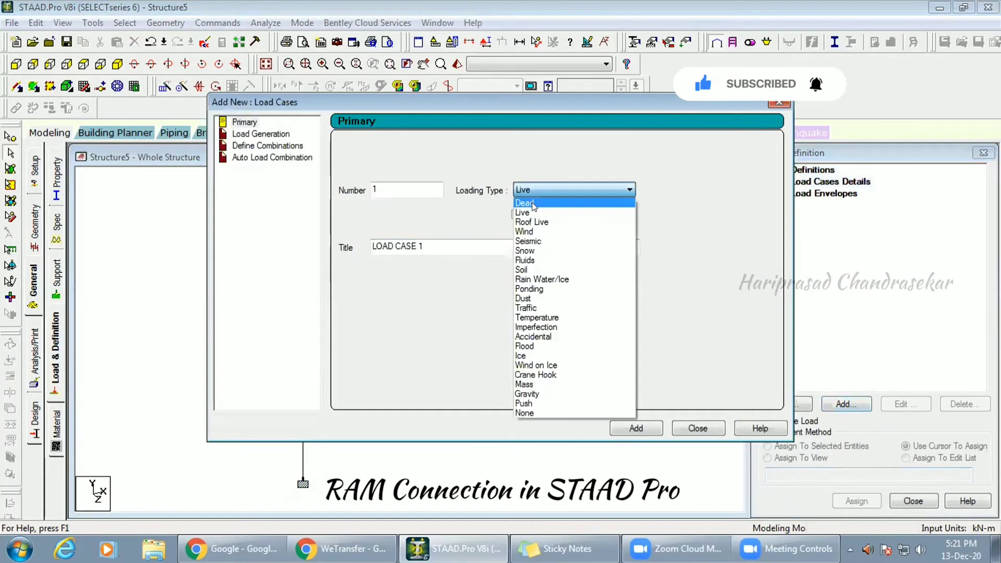
{"action": "left_click", "coordinate": [533, 205]}
{"action": "left_click", "coordinate": [636, 428]}
{"action": "left_click", "coordinate": [542, 189]}
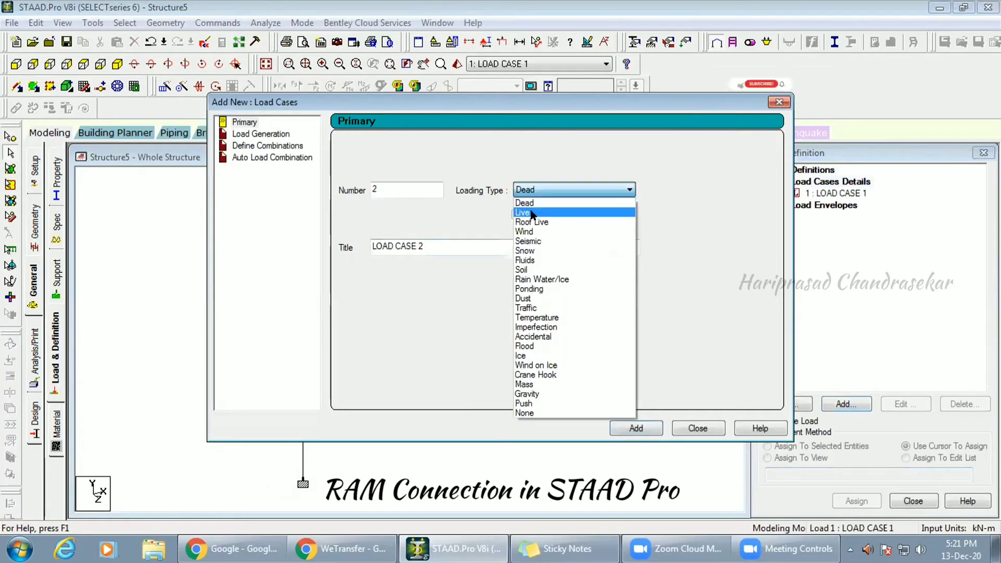
{"action": "left_click", "coordinate": [531, 213]}
{"action": "left_click", "coordinate": [636, 428]}
{"action": "left_click", "coordinate": [697, 428]}
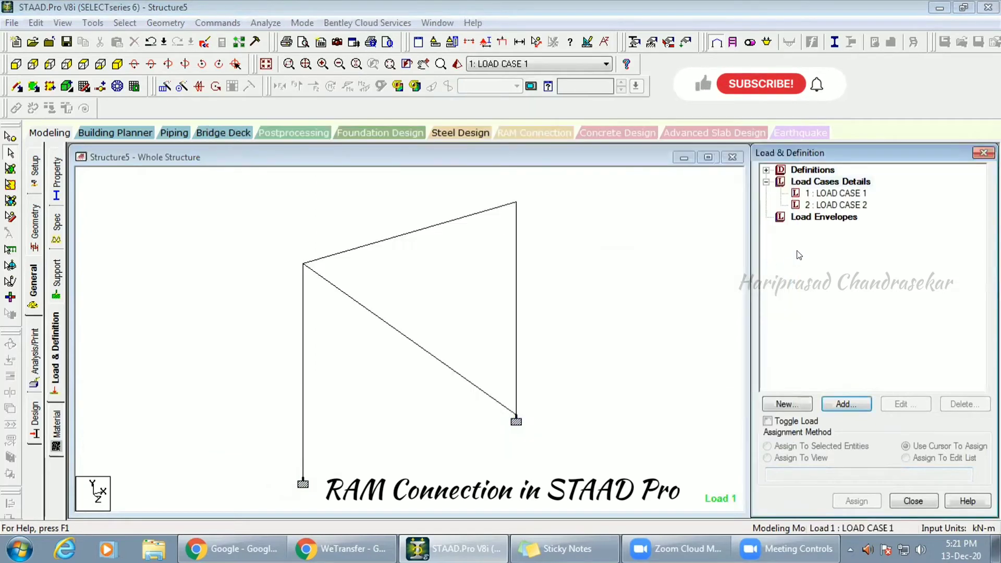
Add a Y -1 self-weight to case 1 and a -3 kN/m uniform GY member load to case 2.
{"action": "left_click", "coordinate": [834, 193]}
{"action": "left_click", "coordinate": [846, 404]}
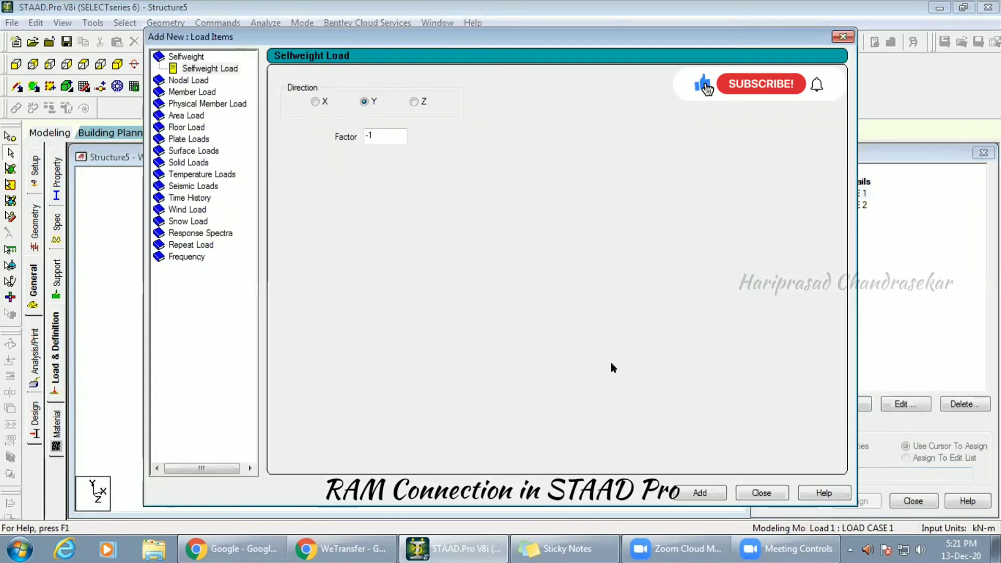
{"action": "left_click", "coordinate": [696, 492]}
{"action": "left_click", "coordinate": [761, 492]}
{"action": "left_click", "coordinate": [855, 216]}
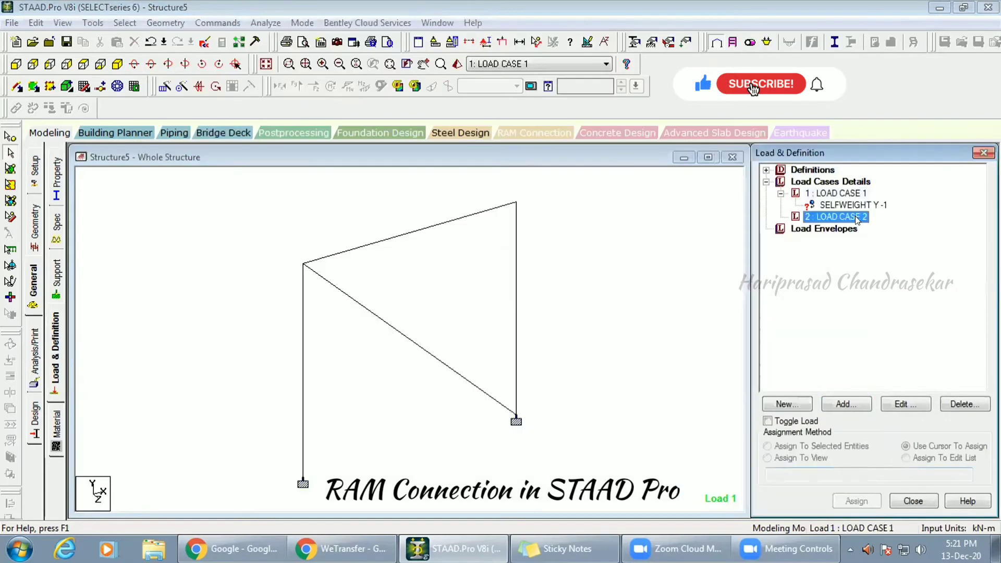
{"action": "left_click", "coordinate": [846, 404]}
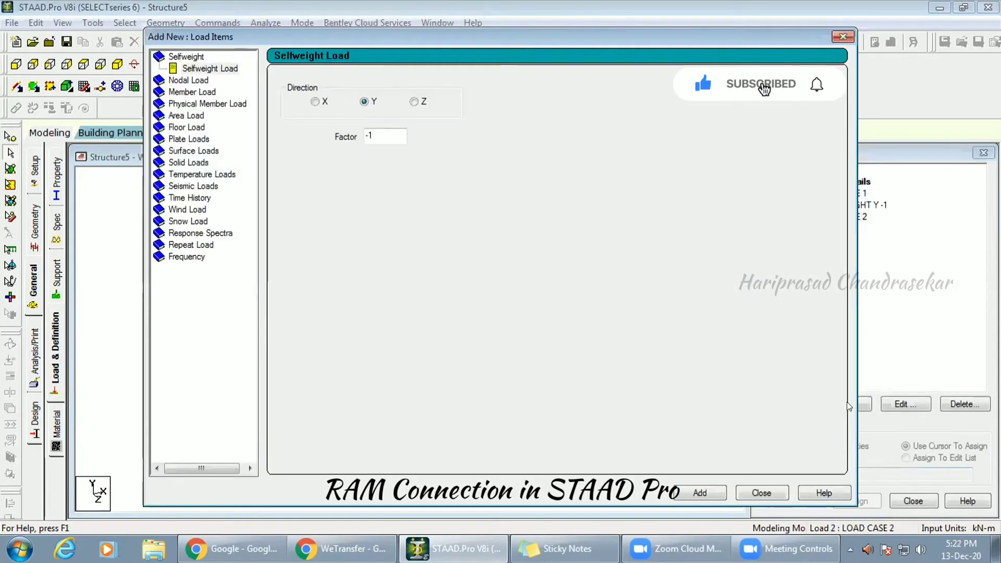
{"action": "left_click", "coordinate": [191, 91]}
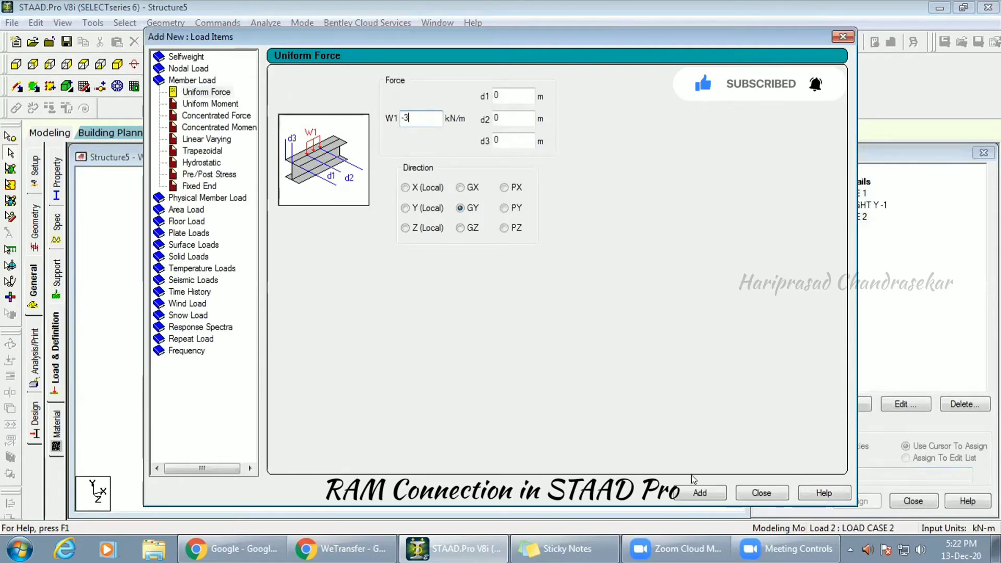
{"action": "left_click", "coordinate": [713, 492]}
{"action": "left_click", "coordinate": [761, 492]}
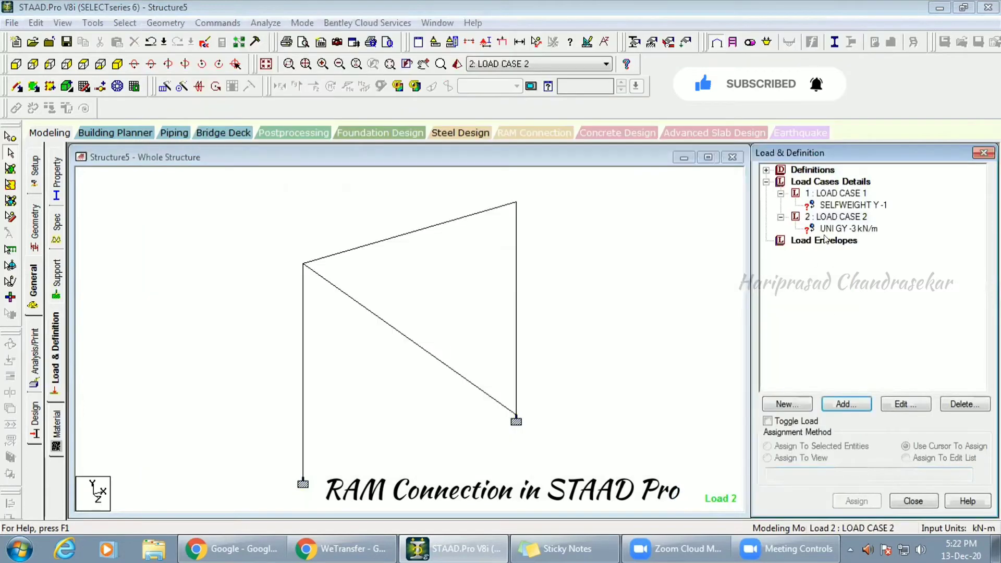
Assign the self-weight load to all members in view.
{"action": "left_click", "coordinate": [838, 206]}
{"action": "left_click", "coordinate": [816, 460]}
{"action": "left_click", "coordinate": [857, 501]}
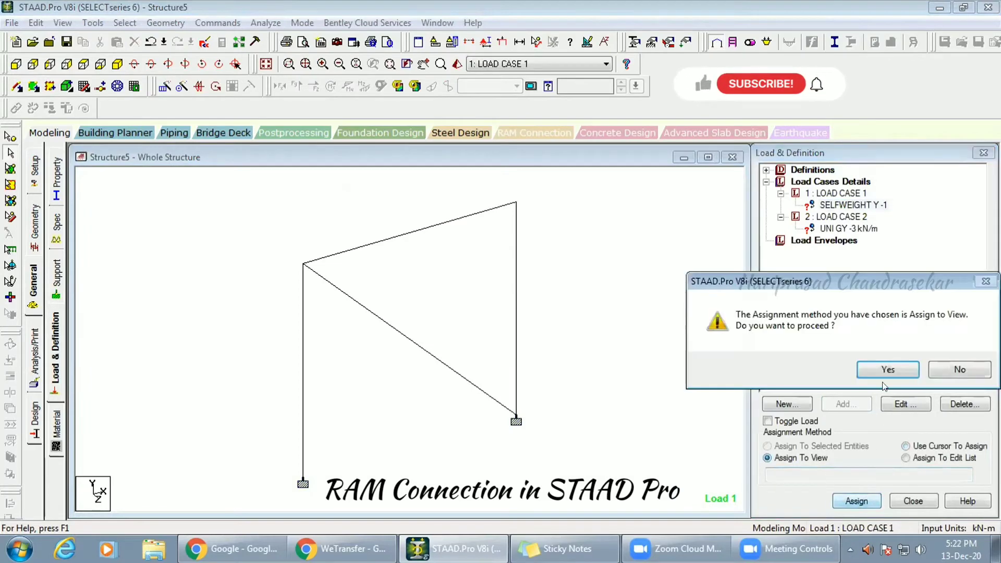
{"action": "left_click", "coordinate": [887, 370]}
Assign the -3 kN/m uniform load to the top beam only.
{"action": "left_click", "coordinate": [841, 216]}
{"action": "left_click", "coordinate": [849, 228]}
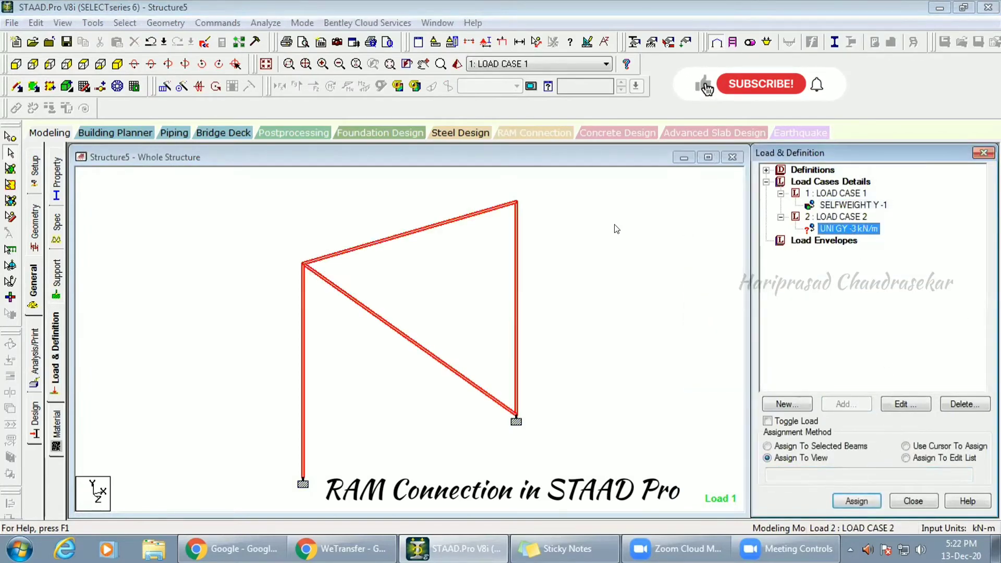
{"action": "left_click", "coordinate": [466, 220]}
{"action": "left_click", "coordinate": [813, 447]}
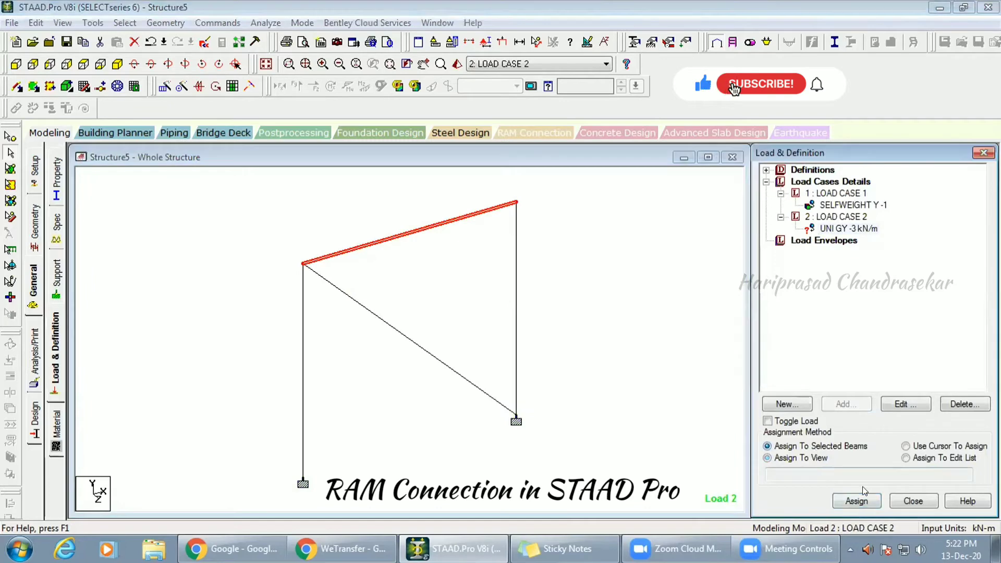
{"action": "left_click", "coordinate": [858, 501]}
{"action": "left_click", "coordinate": [887, 369]}
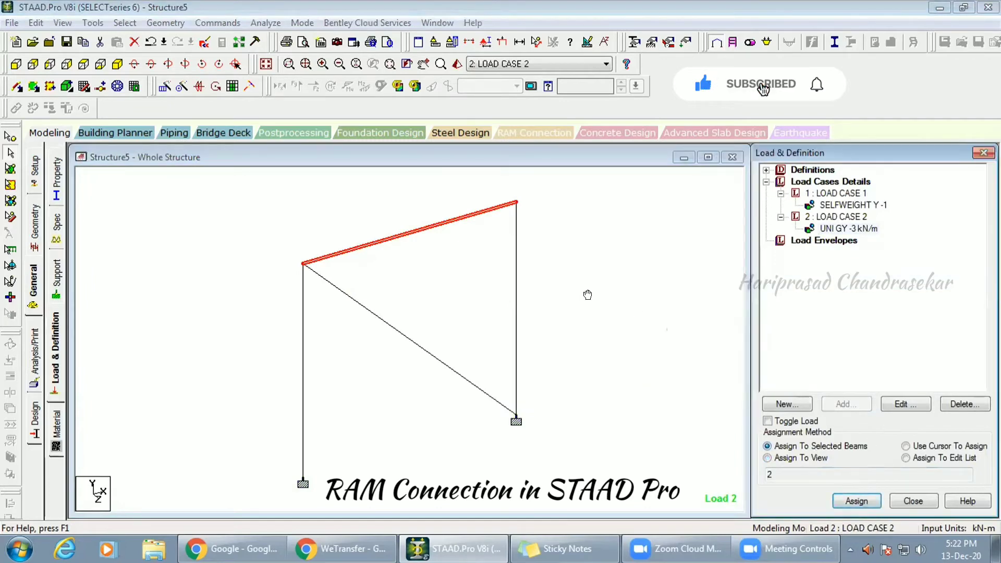
{"action": "left_click", "coordinate": [477, 304]}
{"action": "left_click", "coordinate": [33, 359]}
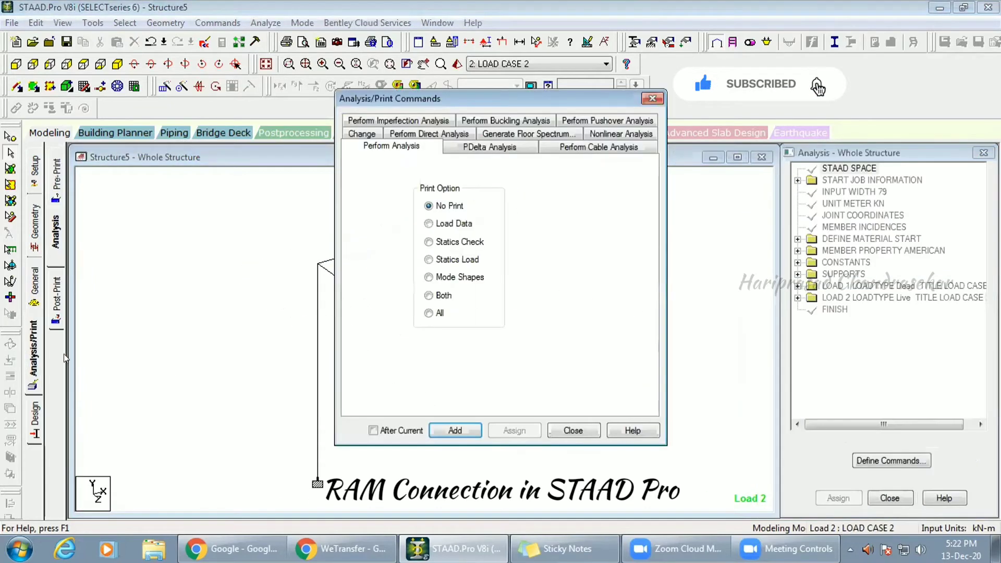
Add PERFORM ANALYSIS PRINT ALL, save Structure5, and run the analysis to 0 errors and 0 warnings.
{"action": "left_click", "coordinate": [455, 430]}
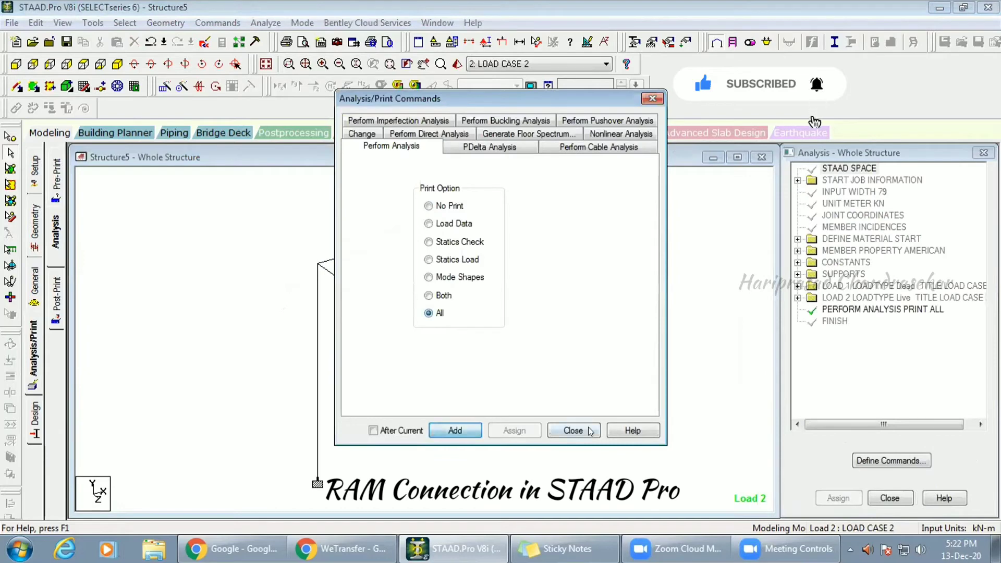
{"action": "left_click", "coordinate": [573, 431]}
{"action": "left_click", "coordinate": [271, 24]}
{"action": "left_click", "coordinate": [282, 36]}
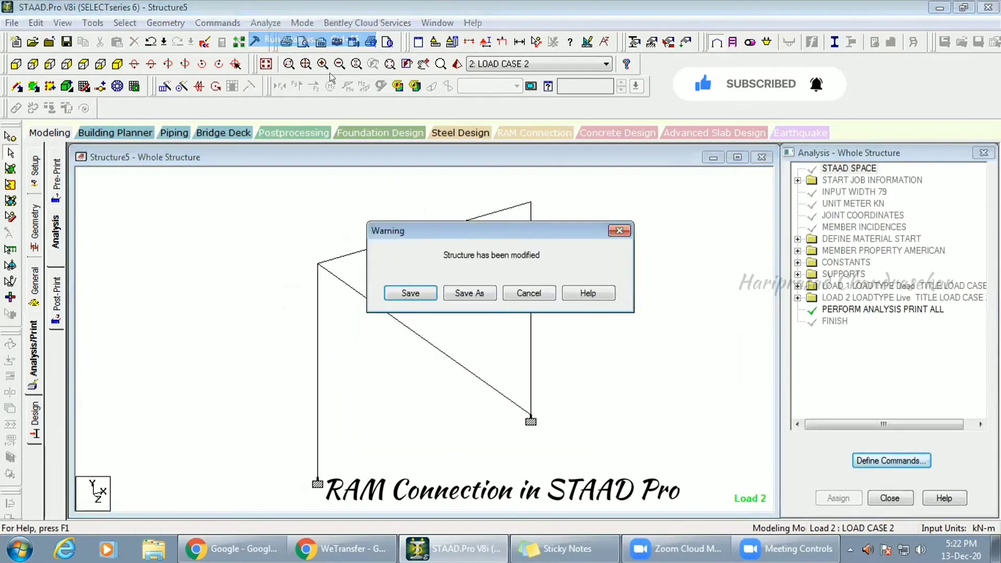
{"action": "left_click", "coordinate": [423, 293]}
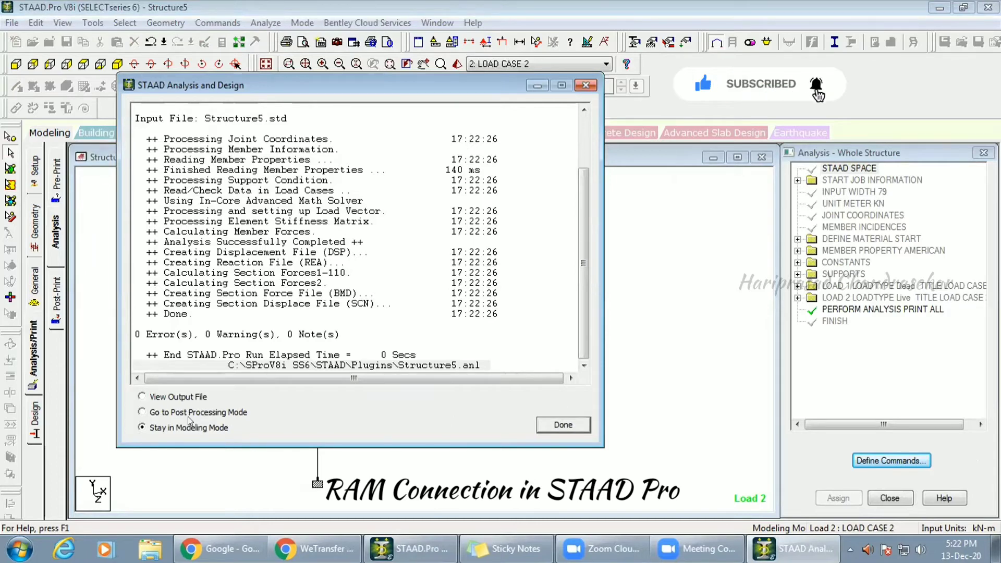
{"action": "left_click", "coordinate": [577, 432]}
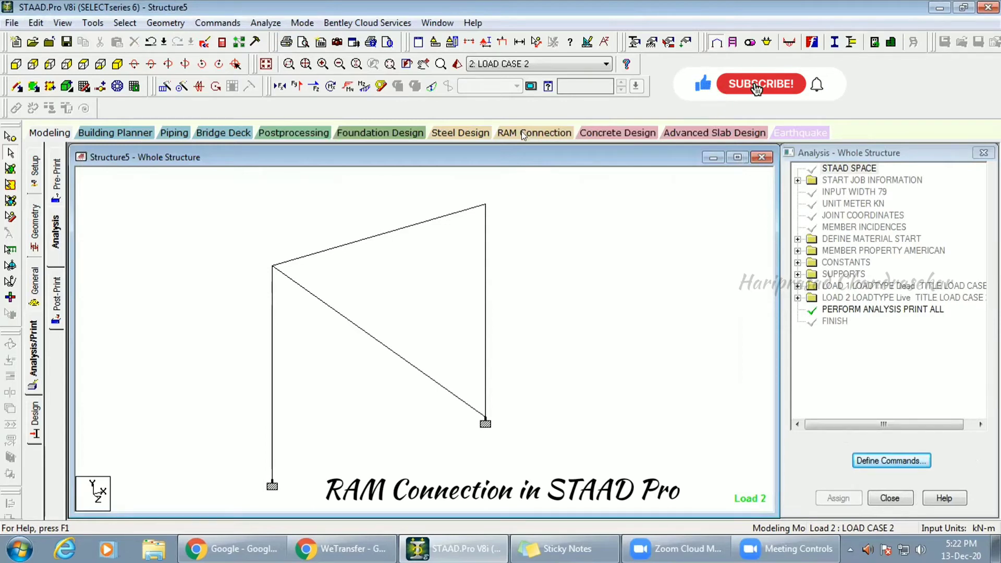
Enter RAM Connection, select the three top-left joint members, and envelope load cases 1 and 2.
{"action": "left_click", "coordinate": [530, 133]}
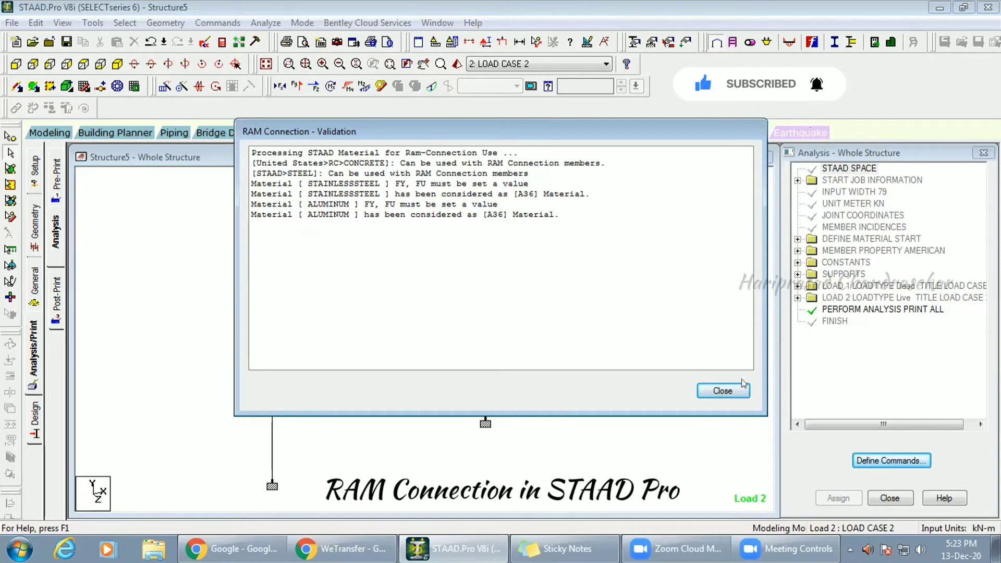
{"action": "left_click", "coordinate": [723, 391]}
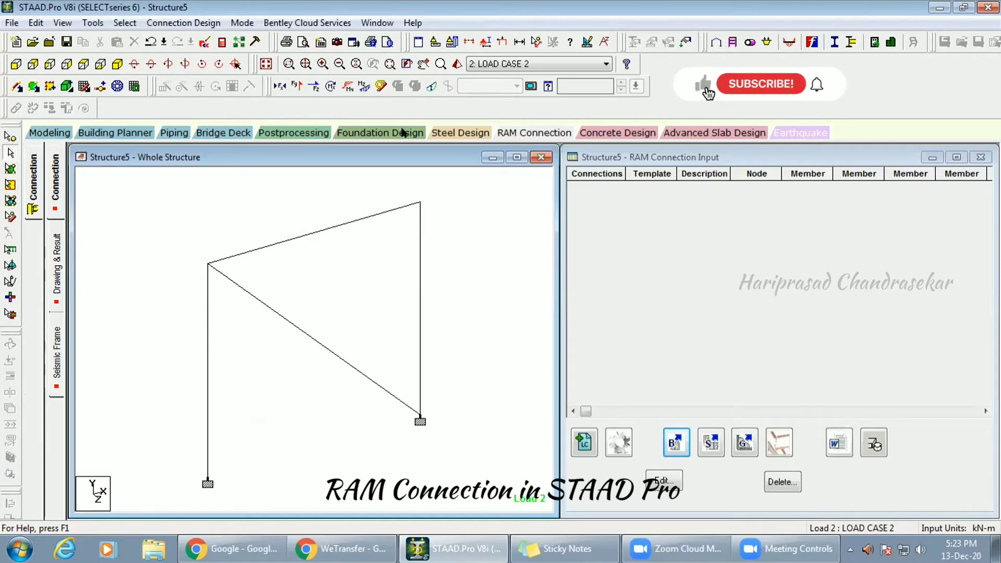
{"action": "left_click", "coordinate": [207, 264]}
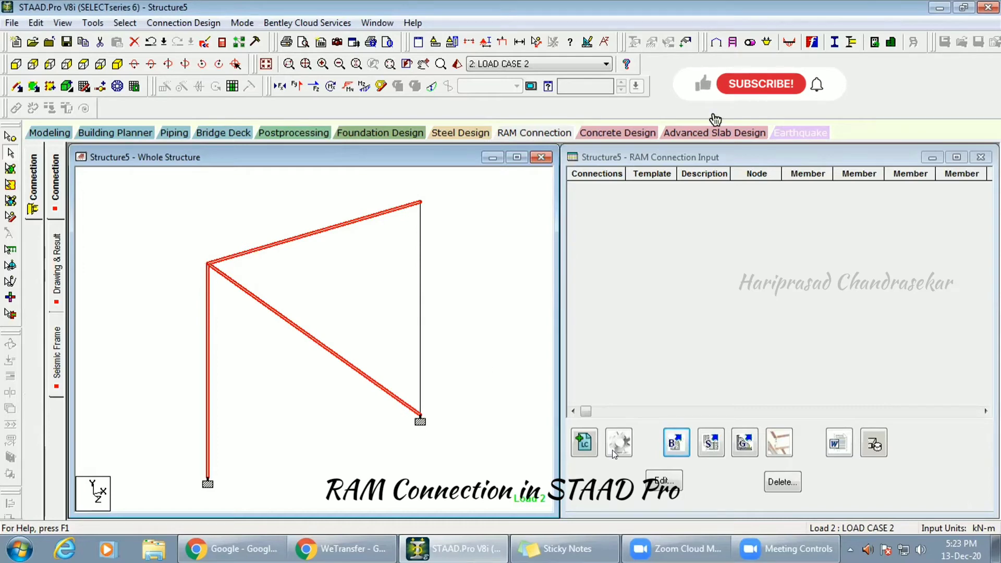
{"action": "left_click", "coordinate": [583, 442]}
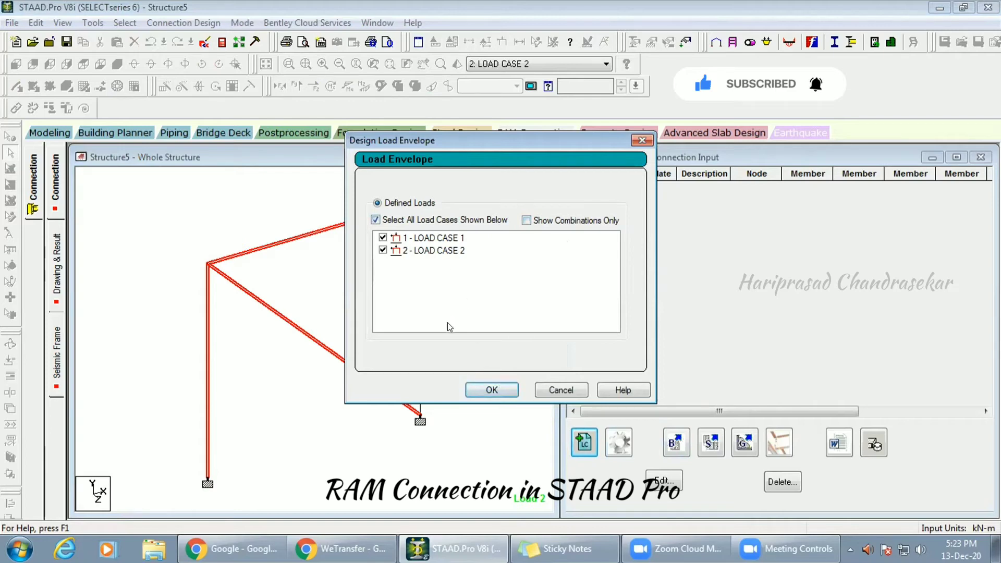
{"action": "left_click", "coordinate": [496, 389]}
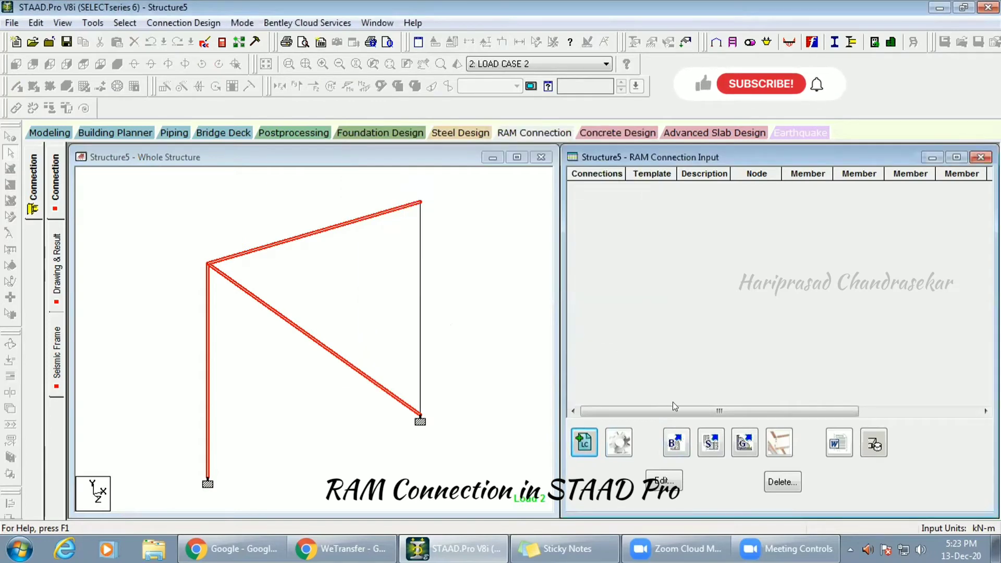
Design a gusset connection at node 2 under AISC 360-10 (ASD) using all five CBB templates.
{"action": "left_click", "coordinate": [751, 443]}
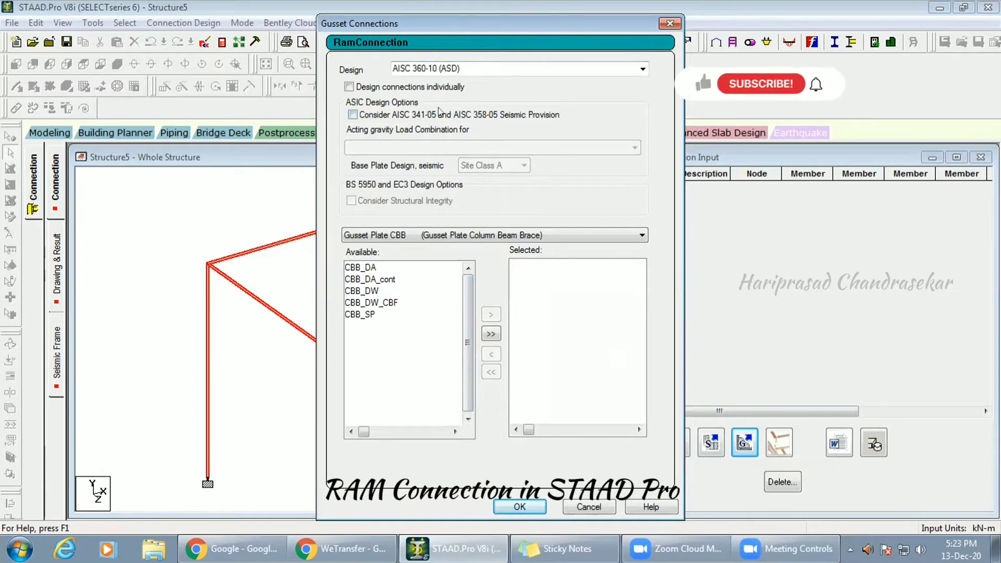
{"action": "left_click", "coordinate": [643, 68]}
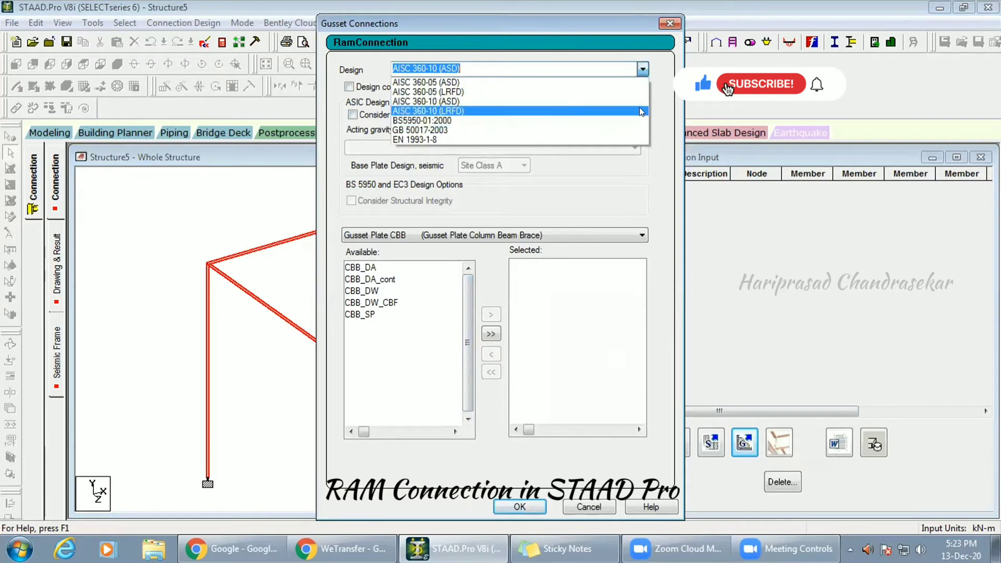
{"action": "left_click", "coordinate": [666, 103]}
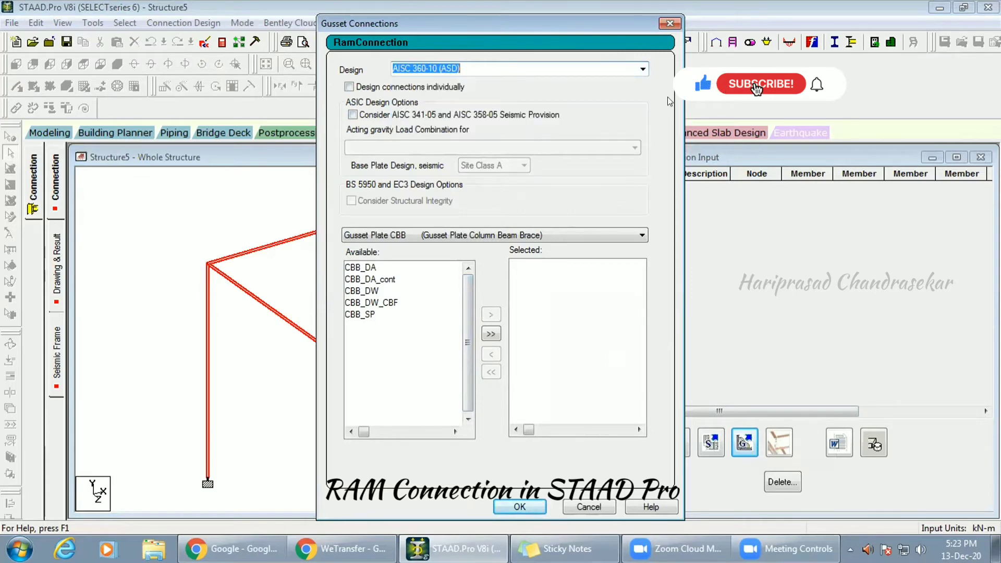
{"action": "left_click", "coordinate": [364, 267]}
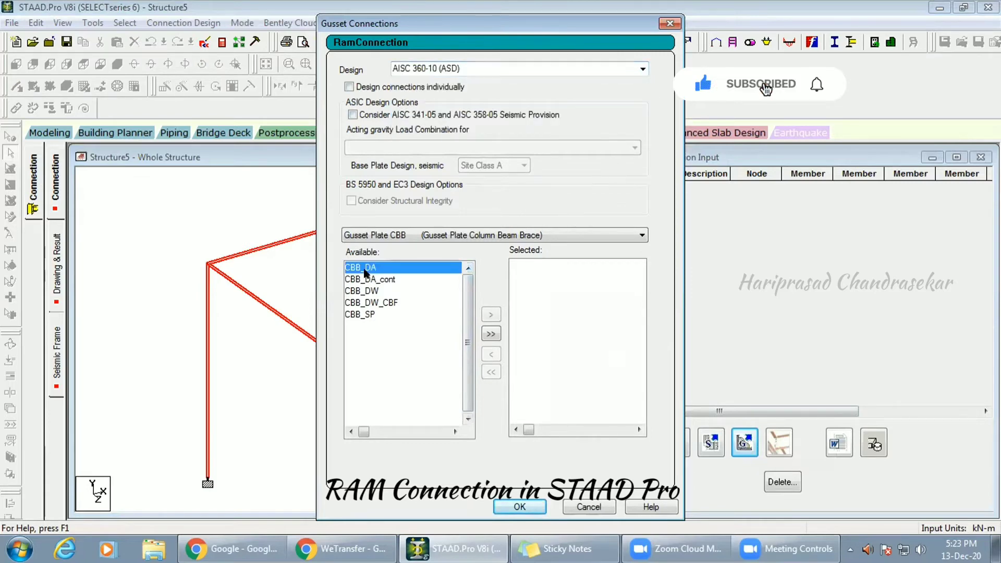
{"action": "left_click", "coordinate": [492, 334]}
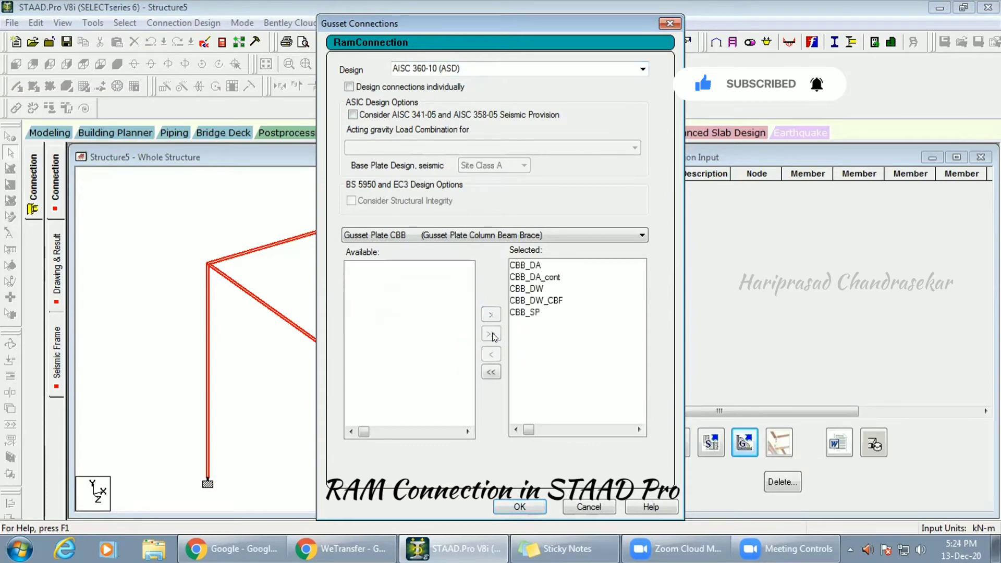
{"action": "left_click", "coordinate": [527, 505]}
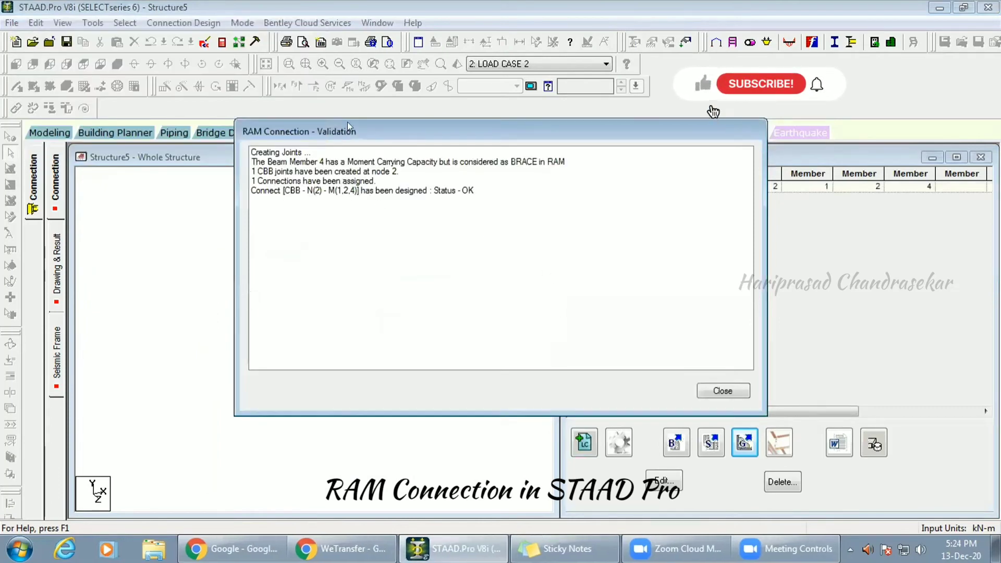
{"action": "left_click_drag", "start_coordinate": [348, 125], "coordinate": [483, 145]}
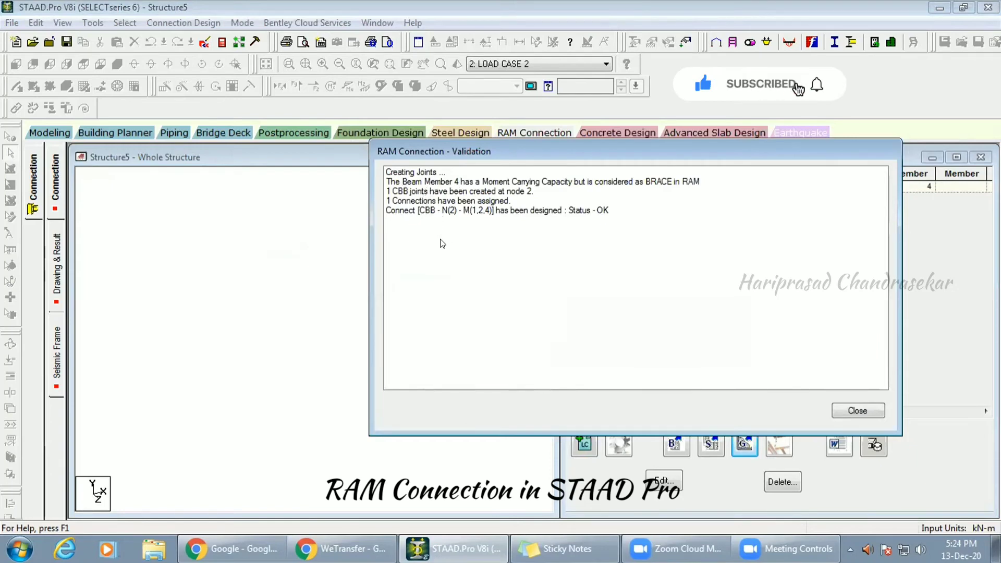
{"action": "left_click", "coordinate": [849, 410]}
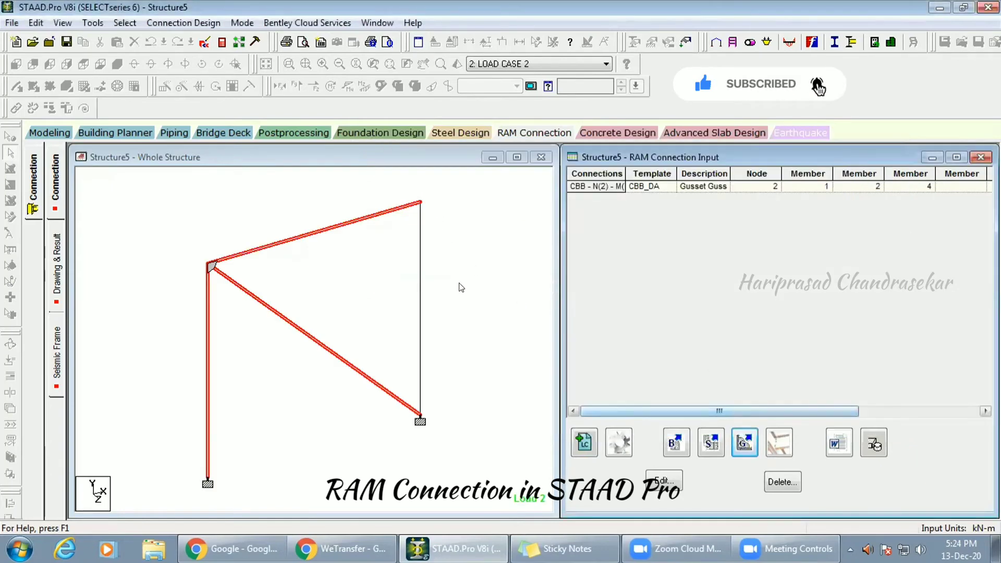
Open the CBB - N(2) gusset connection in the Connection Pad for detailed design.
{"action": "scroll", "coordinate": [196, 257], "scroll_direction": "up", "scroll_amount": 4}
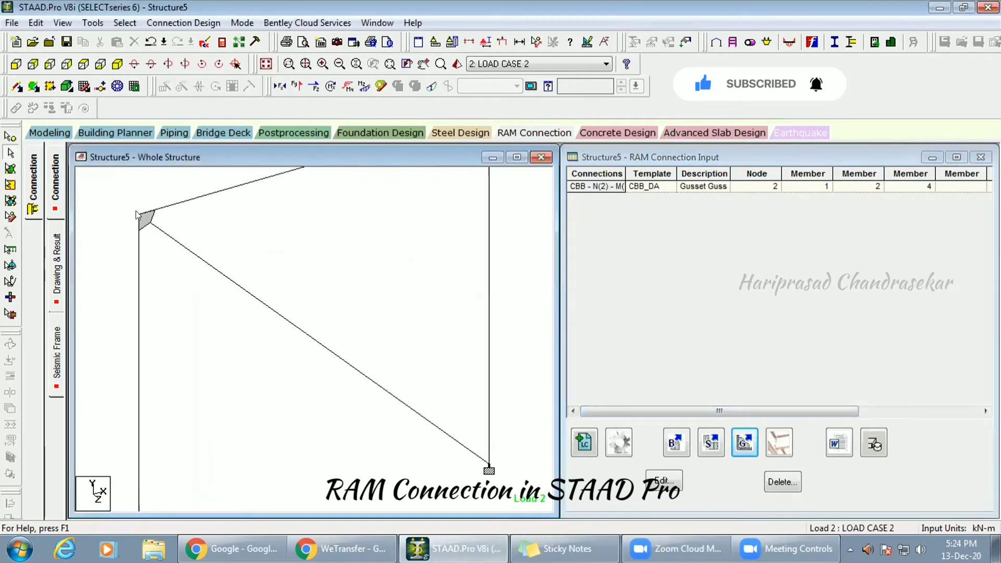
{"action": "scroll", "coordinate": [158, 211], "scroll_direction": "down", "scroll_amount": 4}
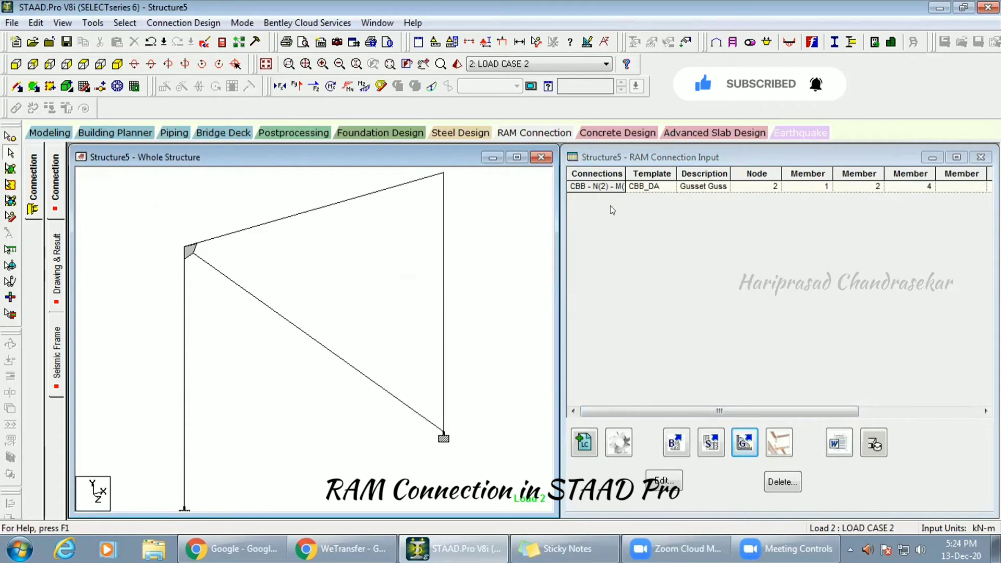
{"action": "left_click", "coordinate": [589, 185]}
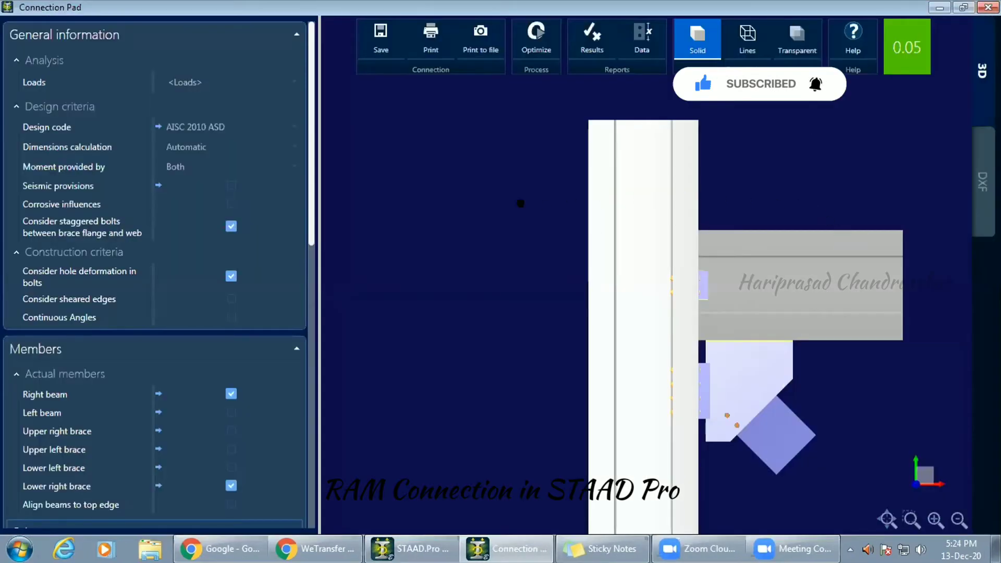
Orbit, pan and zoom the 3D gusset connection model to inspect the plate from several angles.
{"action": "middle_click_drag", "start_coordinate": [520, 203], "coordinate": [476, 195]}
{"action": "middle_click_drag", "start_coordinate": [885, 330], "coordinate": [777, 295]}
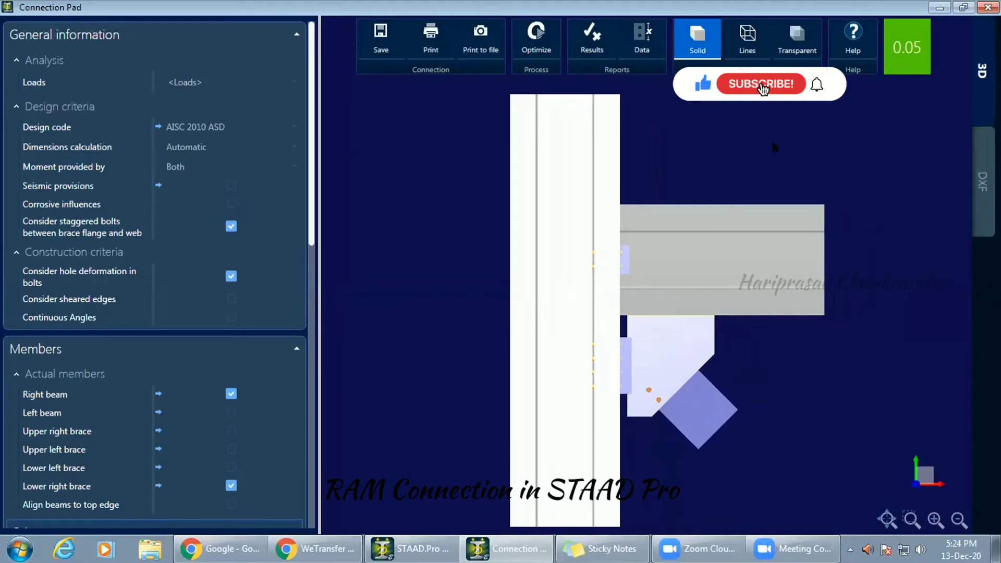
{"action": "left_click_drag", "start_coordinate": [773, 148], "coordinate": [716, 153]}
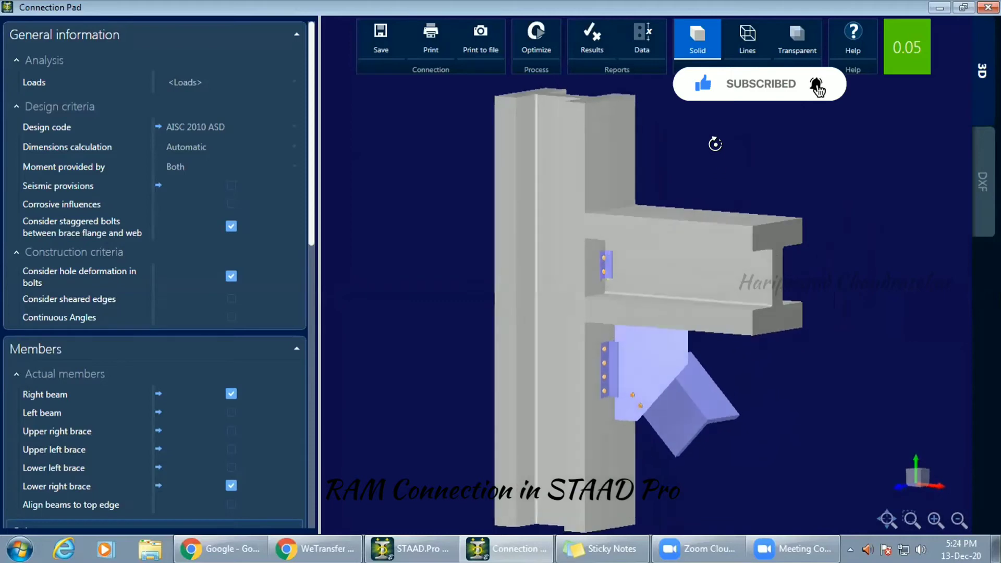
{"action": "scroll", "coordinate": [707, 333], "scroll_direction": "up", "scroll_amount": 5}
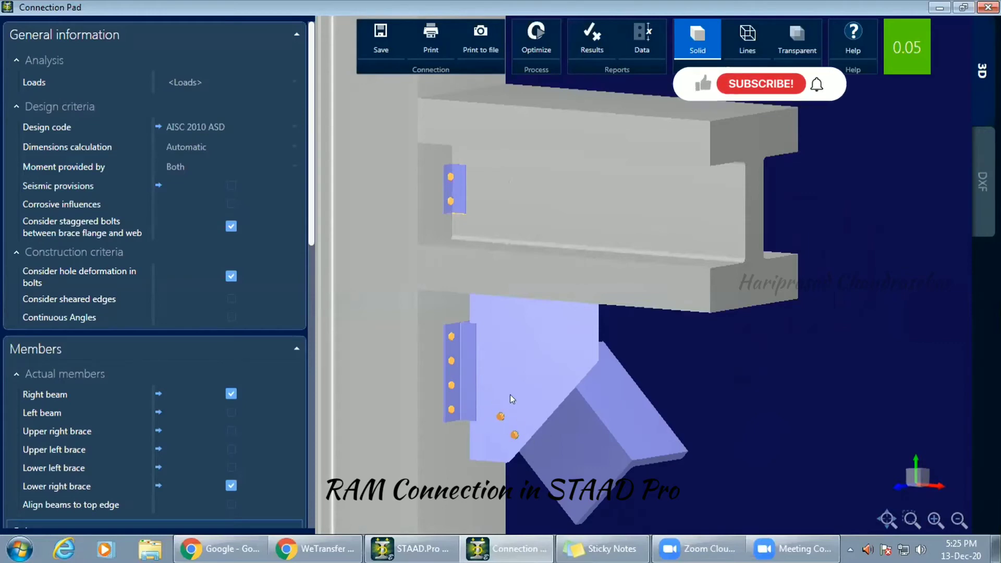
{"action": "left_click_drag", "start_coordinate": [626, 290], "coordinate": [686, 336]}
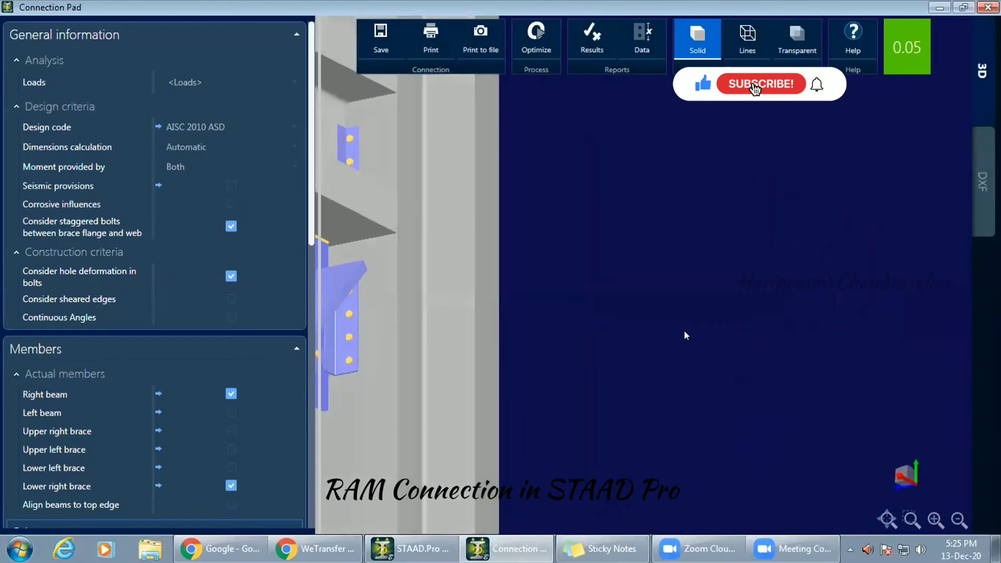
{"action": "left_click_drag", "start_coordinate": [741, 287], "coordinate": [657, 342]}
{"action": "scroll", "coordinate": [494, 333], "scroll_direction": "up", "scroll_amount": 2}
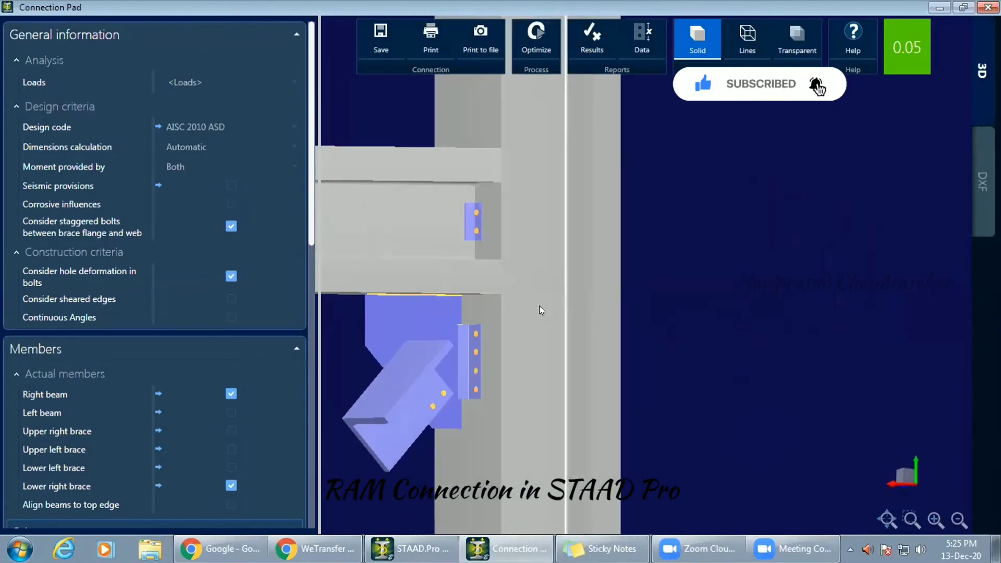
{"action": "middle_click_drag", "start_coordinate": [539, 305], "coordinate": [610, 306]}
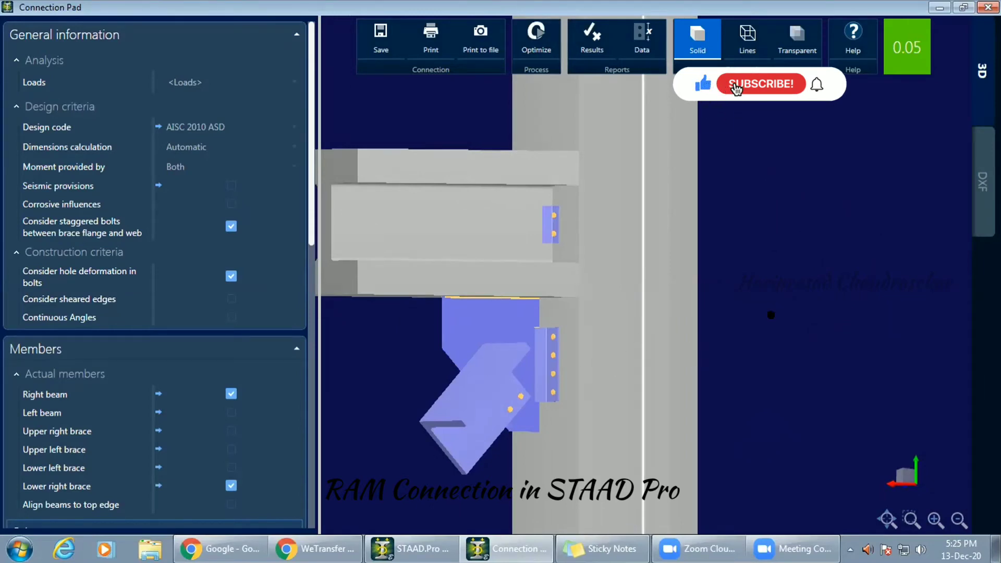
{"action": "middle_click_drag", "start_coordinate": [771, 315], "coordinate": [788, 324]}
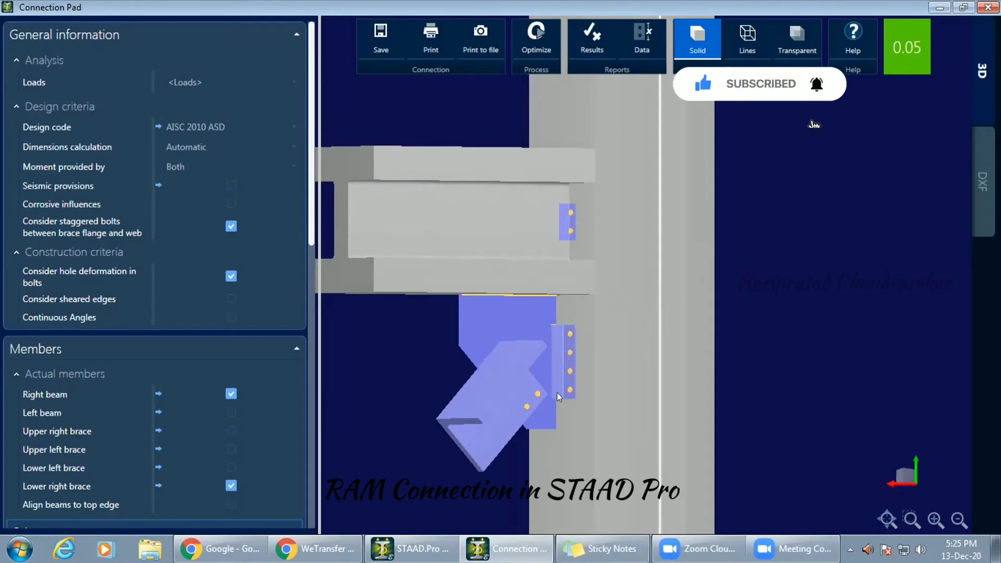
{"action": "scroll", "coordinate": [559, 365], "scroll_direction": "up", "scroll_amount": 2}
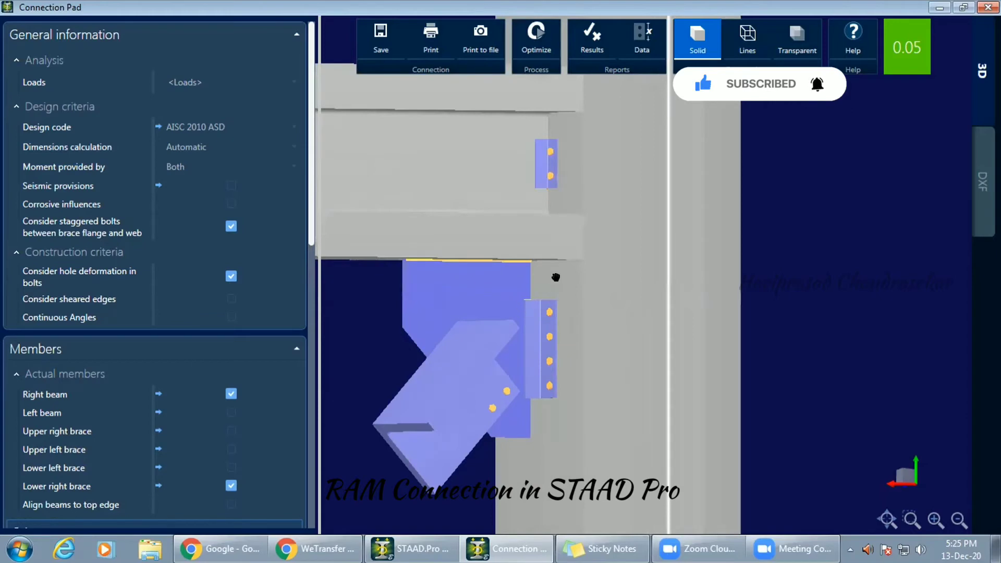
{"action": "left_click_drag", "start_coordinate": [555, 277], "coordinate": [737, 343]}
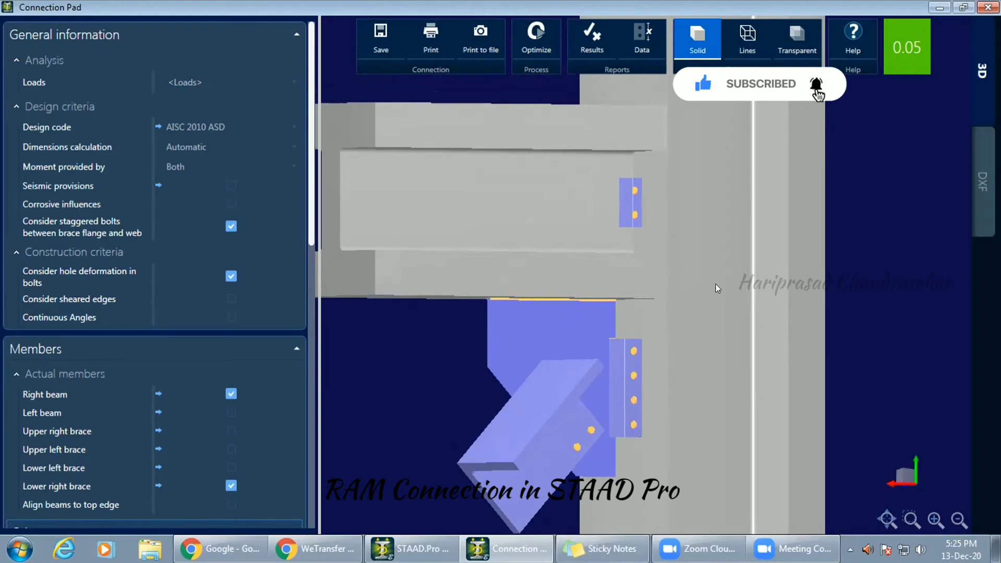
{"action": "left_click_drag", "start_coordinate": [731, 209], "coordinate": [731, 233]}
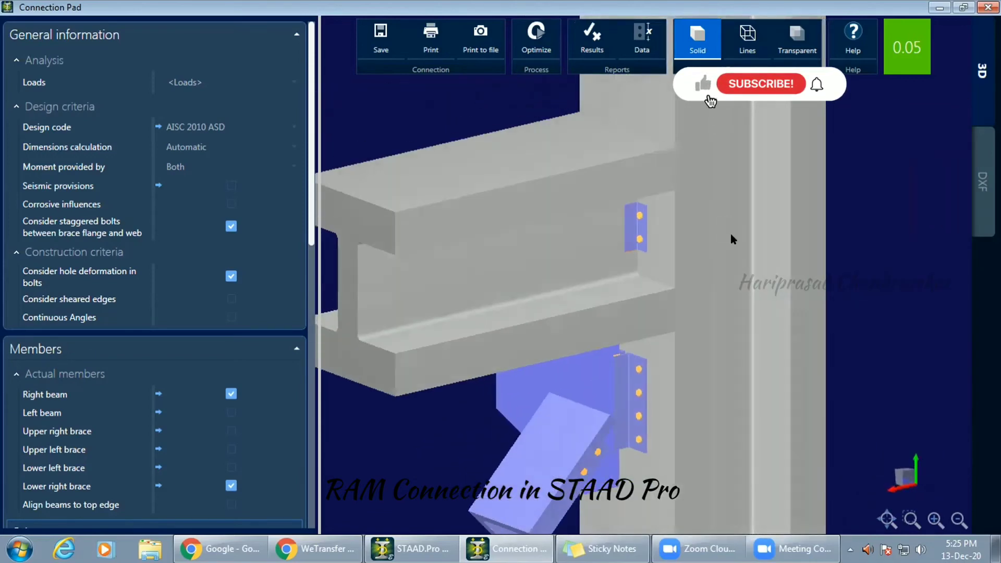
Review the LC-1 and LC-2 connection loads, then close the Connection Pad.
{"action": "left_click", "coordinate": [286, 77]}
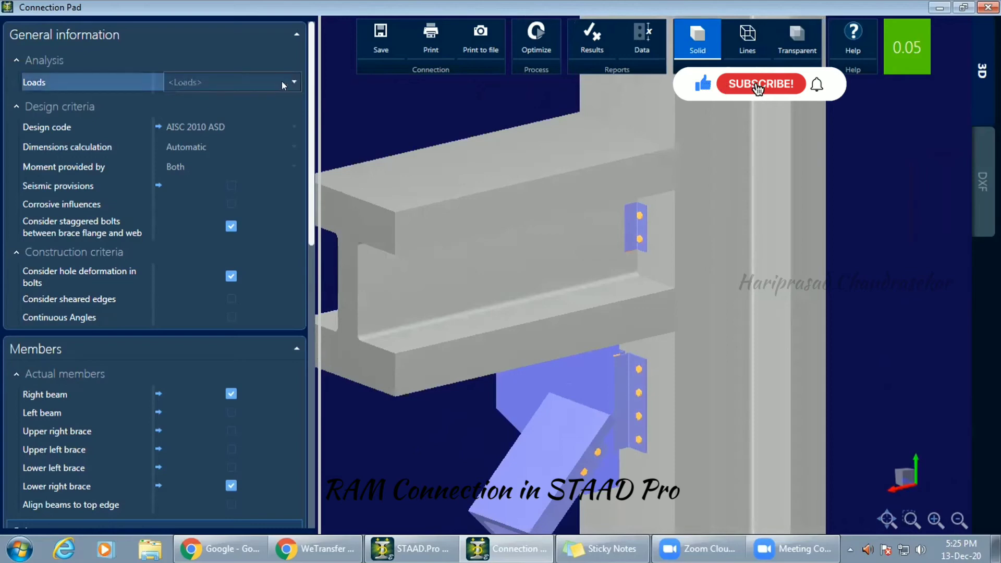
{"action": "left_click", "coordinate": [284, 83]}
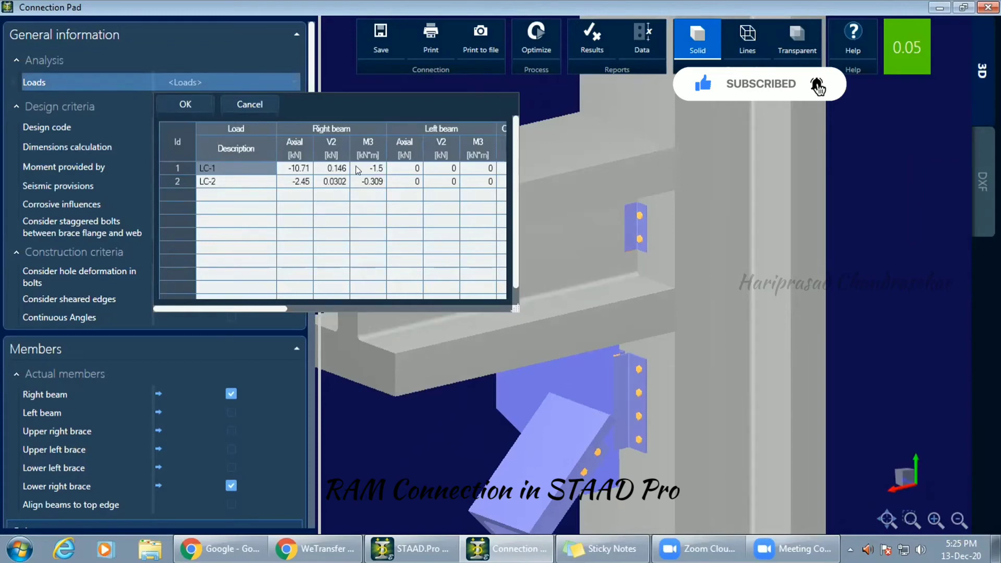
{"action": "left_click", "coordinate": [227, 180]}
{"action": "left_click", "coordinate": [904, 178]}
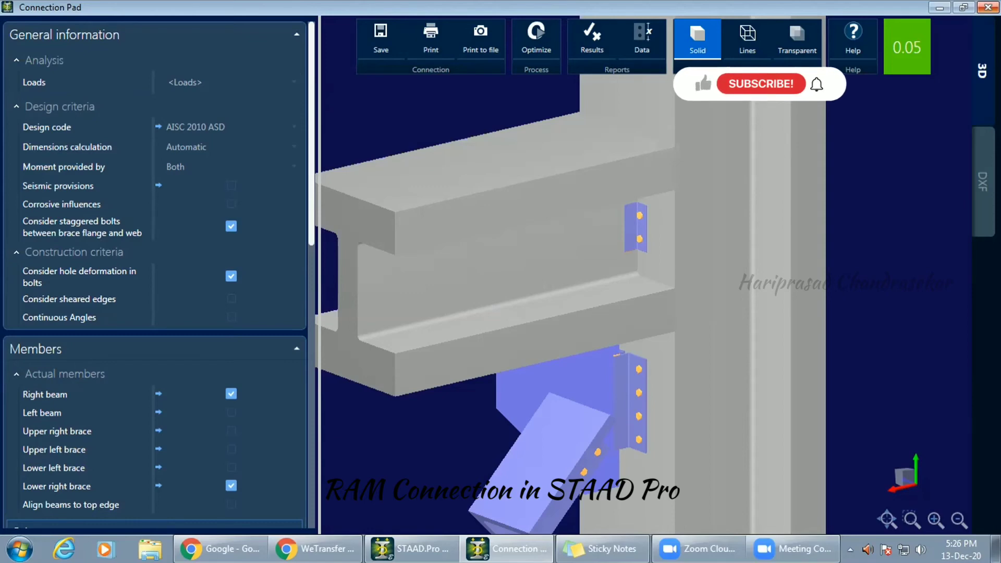
{"action": "left_click", "coordinate": [988, 7]}
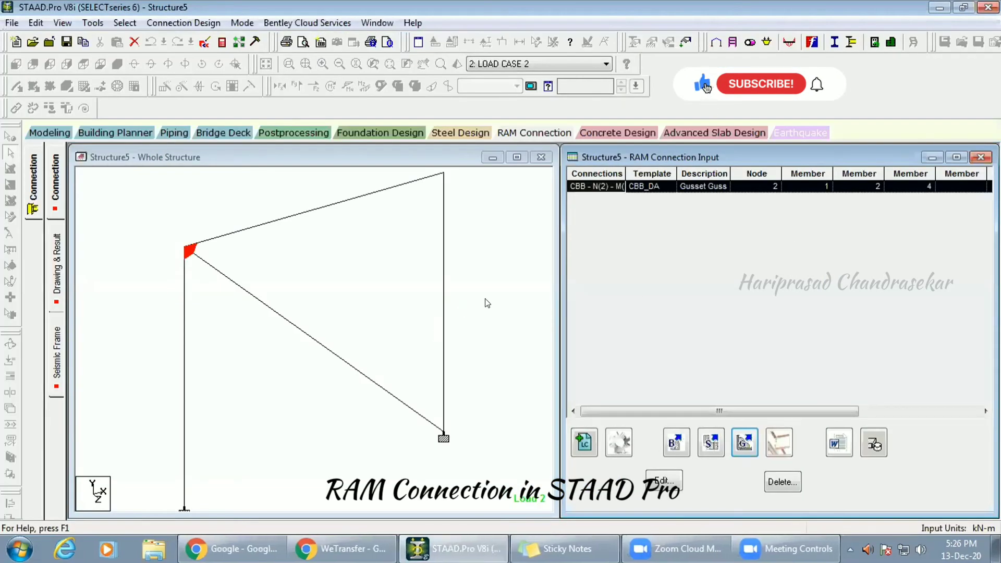
{"action": "left_click", "coordinate": [57, 265]}
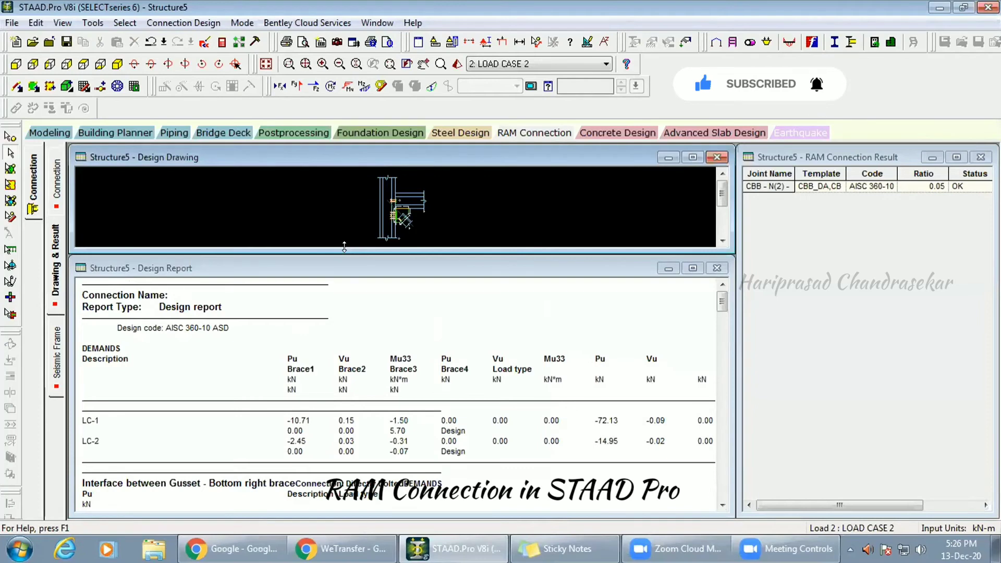
{"action": "left_click_drag", "start_coordinate": [344, 246], "coordinate": [344, 437]}
{"action": "scroll", "coordinate": [390, 293], "scroll_direction": "up", "scroll_amount": 3}
{"action": "scroll", "coordinate": [414, 287], "scroll_direction": "down", "scroll_amount": 3}
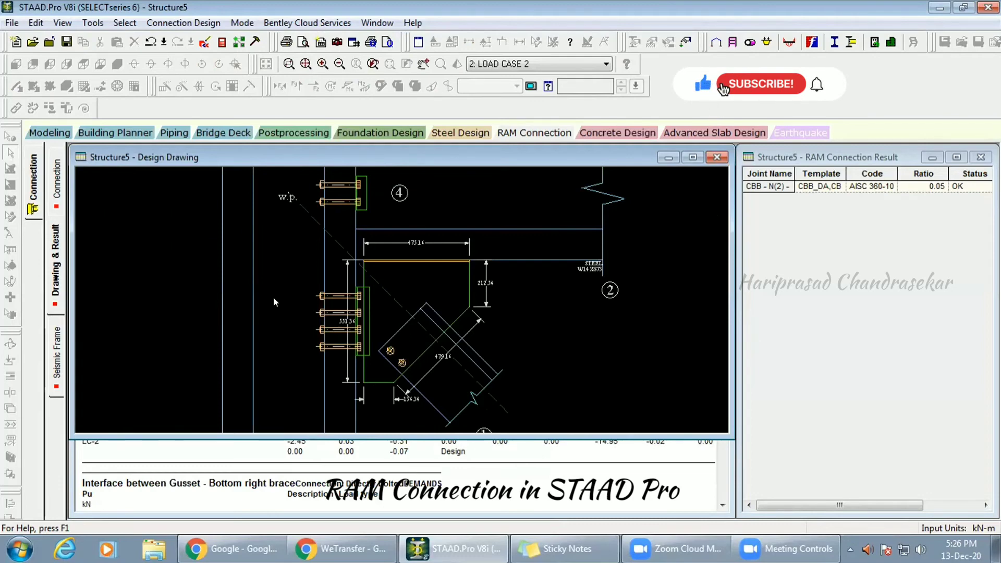
{"action": "scroll", "coordinate": [284, 291], "scroll_direction": "down", "scroll_amount": 2}
{"action": "scroll", "coordinate": [359, 243], "scroll_direction": "up", "scroll_amount": 3}
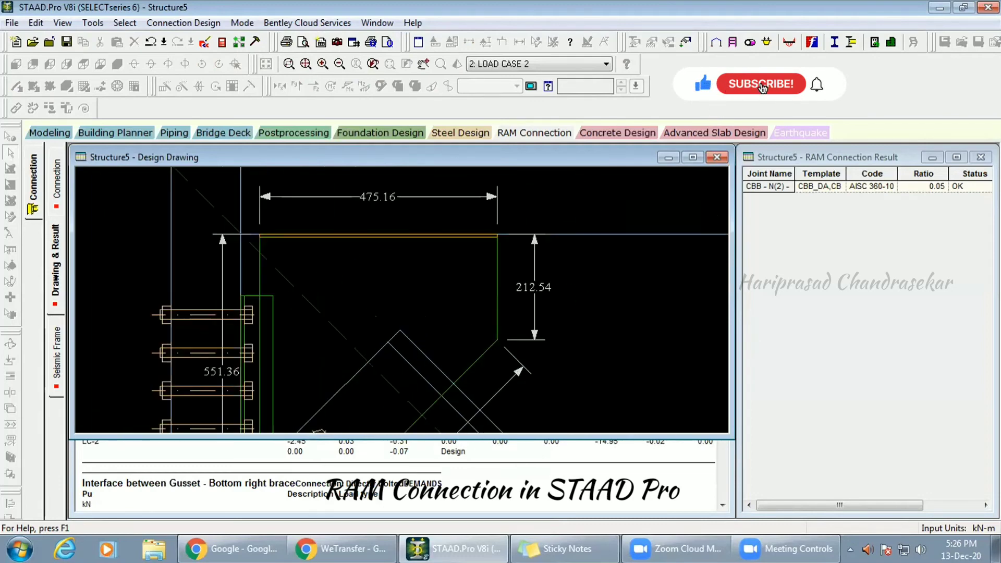
{"action": "scroll", "coordinate": [363, 239], "scroll_direction": "down", "scroll_amount": 1}
{"action": "scroll", "coordinate": [363, 239], "scroll_direction": "down", "scroll_amount": 2}
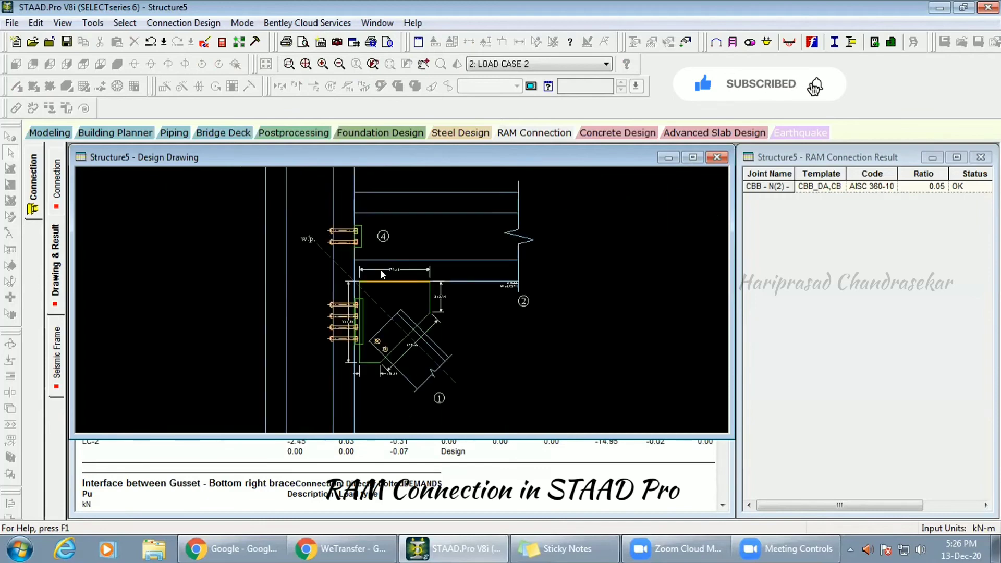
{"action": "scroll", "coordinate": [381, 270], "scroll_direction": "up", "scroll_amount": 1}
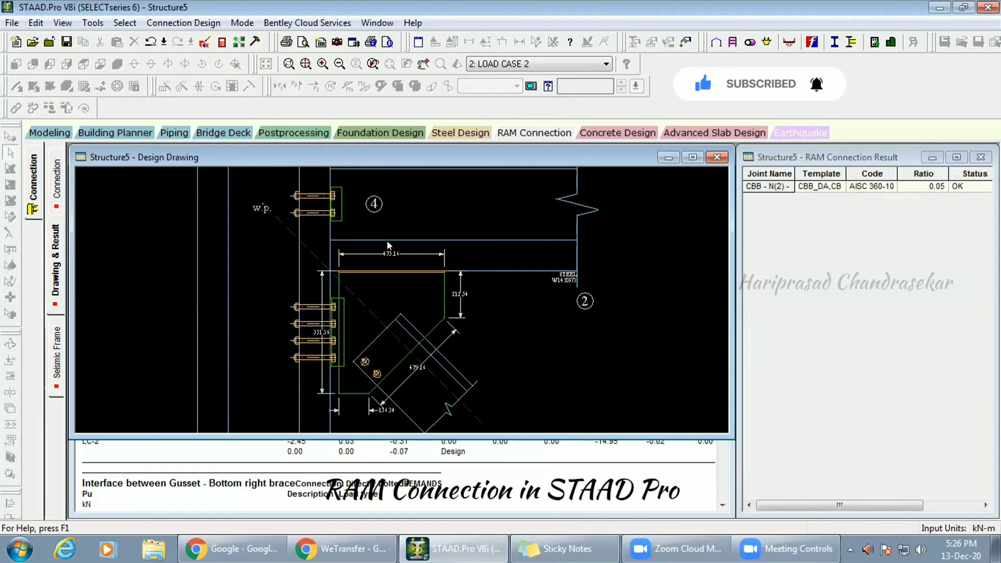
{"action": "scroll", "coordinate": [386, 240], "scroll_direction": "down", "scroll_amount": 3}
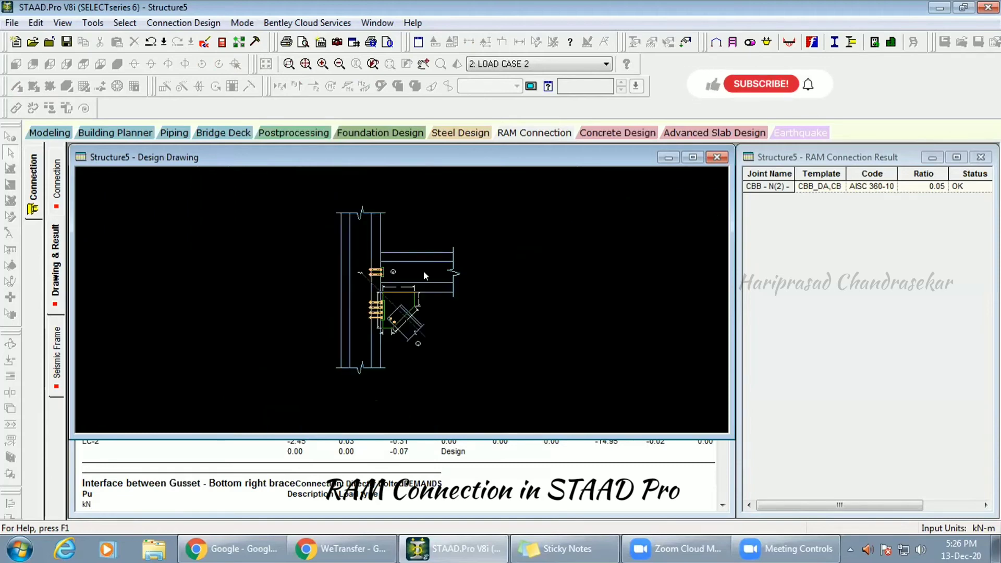
{"action": "scroll", "coordinate": [423, 272], "scroll_direction": "up", "scroll_amount": 2}
{"action": "scroll", "coordinate": [390, 218], "scroll_direction": "up", "scroll_amount": 5}
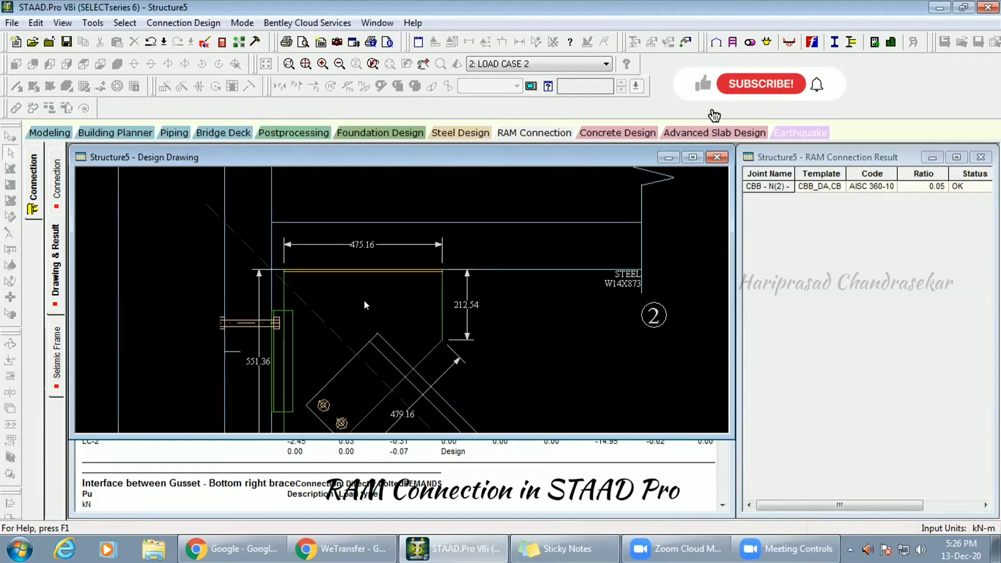
{"action": "scroll", "coordinate": [388, 286], "scroll_direction": "down", "scroll_amount": 3}
{"action": "scroll", "coordinate": [436, 240], "scroll_direction": "up", "scroll_amount": 1}
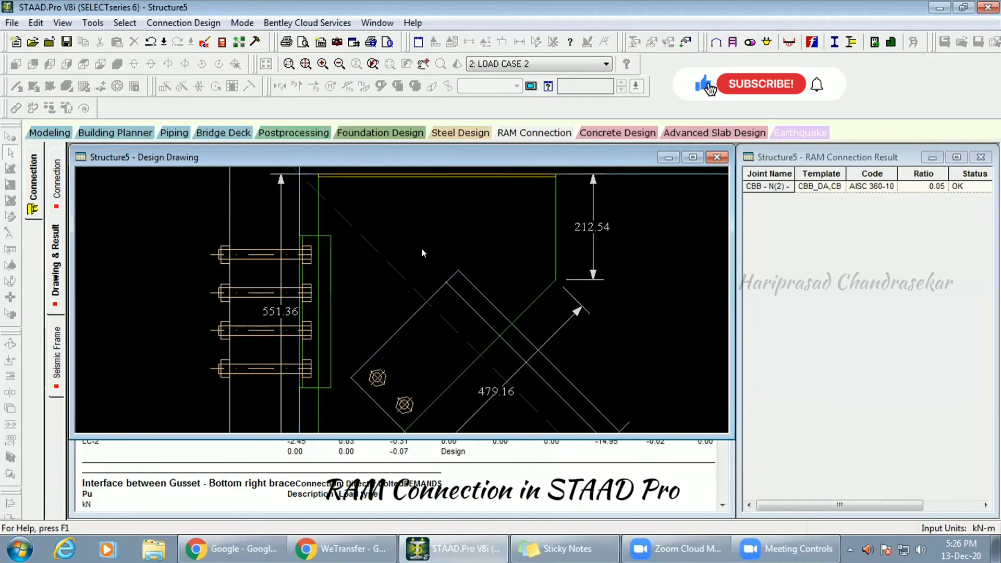
{"action": "scroll", "coordinate": [391, 254], "scroll_direction": "down", "scroll_amount": 1}
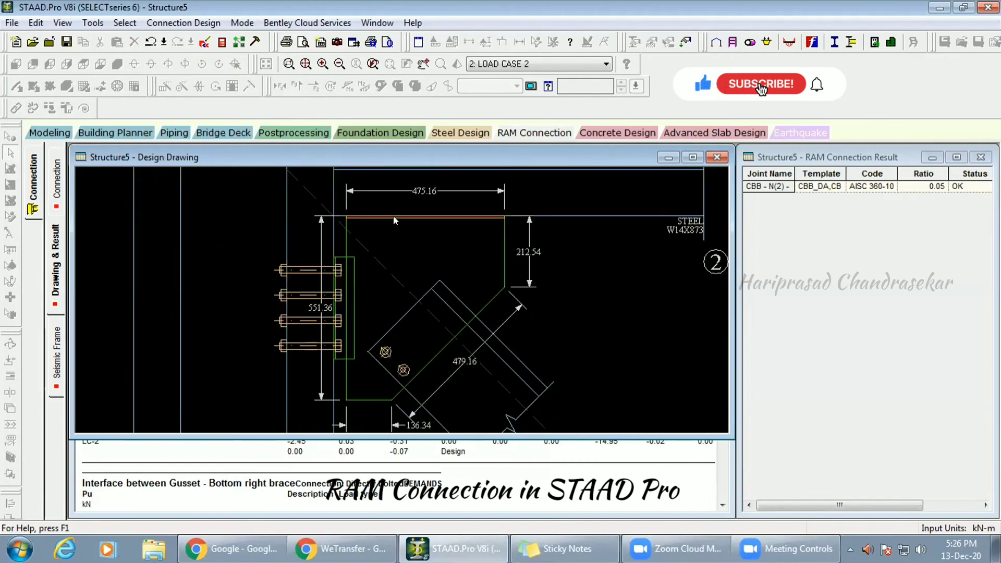
{"action": "scroll", "coordinate": [397, 234], "scroll_direction": "down", "scroll_amount": 3}
{"action": "scroll", "coordinate": [378, 266], "scroll_direction": "up", "scroll_amount": 5}
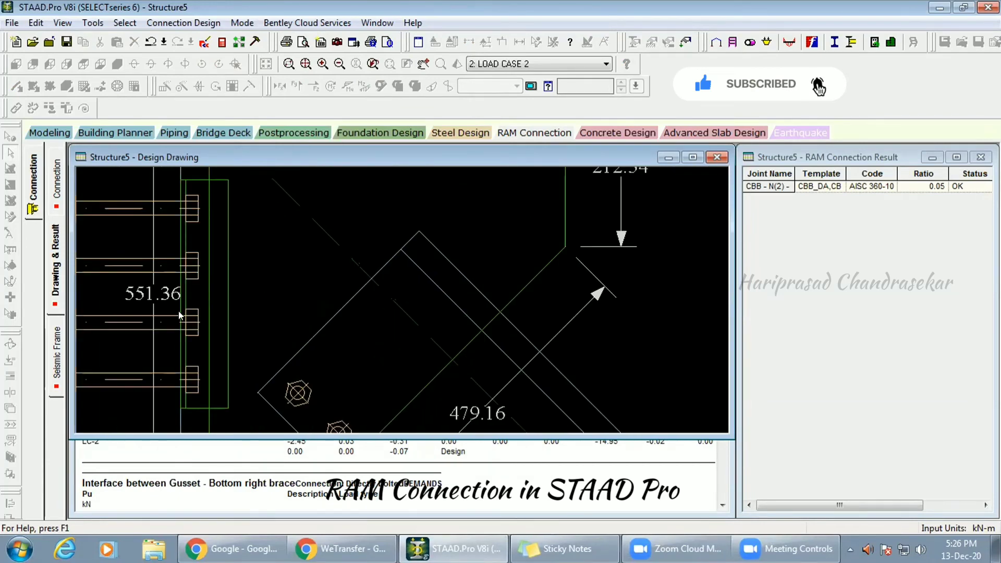
{"action": "middle_click_drag", "start_coordinate": [179, 315], "coordinate": [352, 276]}
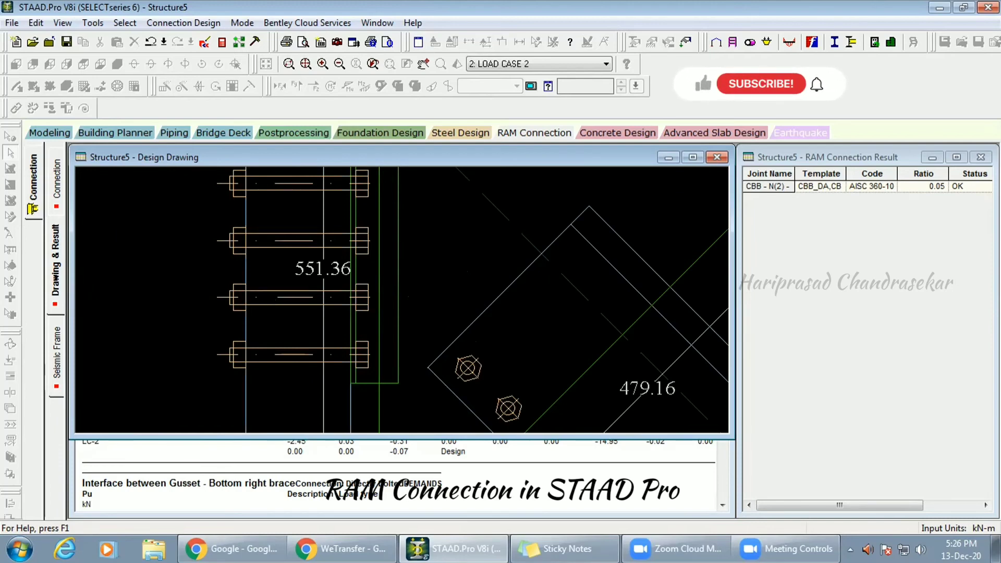
{"action": "scroll", "coordinate": [353, 291], "scroll_direction": "down", "scroll_amount": 3}
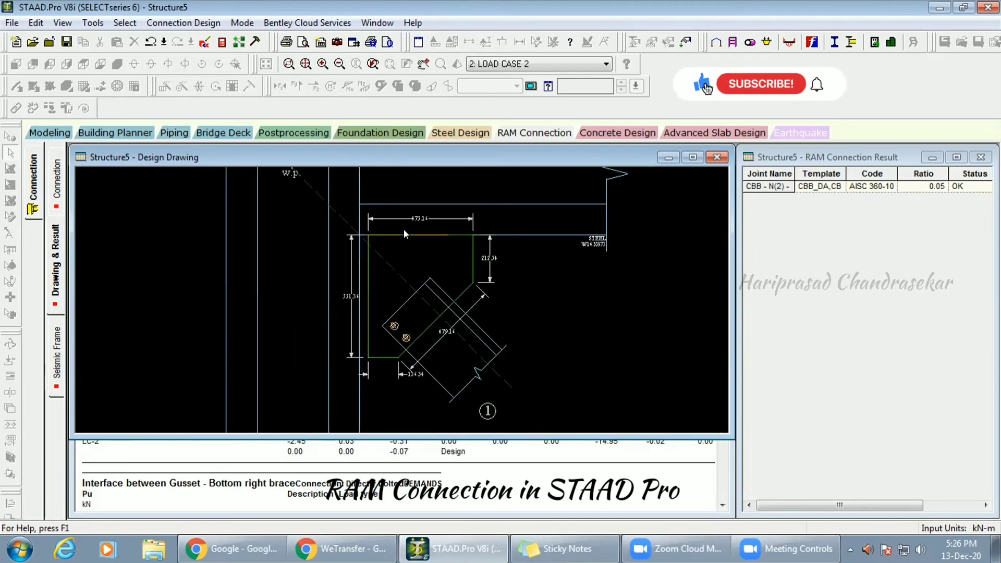
{"action": "scroll", "coordinate": [379, 236], "scroll_direction": "up", "scroll_amount": 2}
{"action": "scroll", "coordinate": [367, 240], "scroll_direction": "down", "scroll_amount": 3}
{"action": "scroll", "coordinate": [367, 241], "scroll_direction": "up", "scroll_amount": 2}
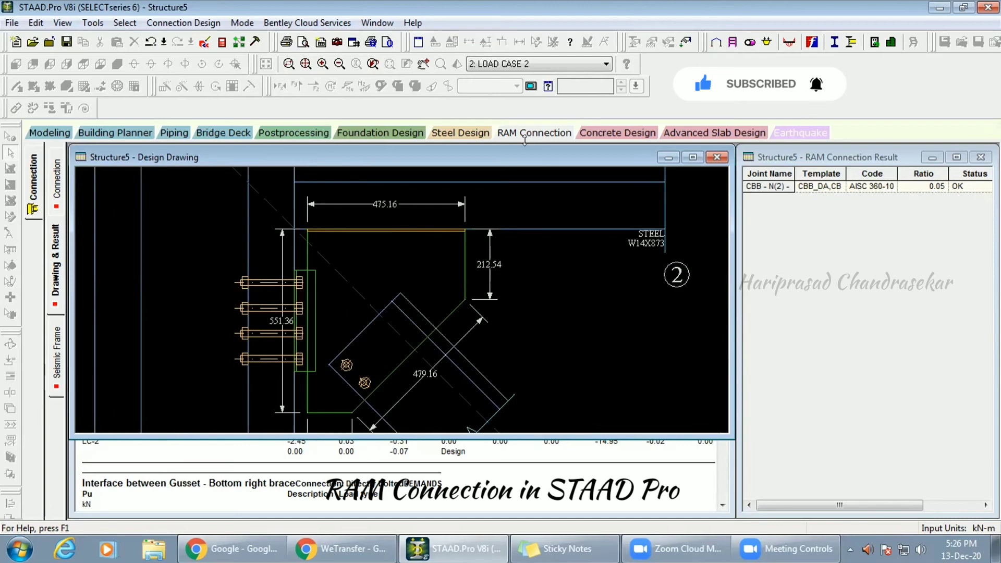
{"action": "mouse_move", "coordinate": [364, 282]}
{"action": "middle_mouse_down"}
{"action": "mouse_move", "coordinate": [414, 239]}
{"action": "mouse_move", "coordinate": [436, 253]}
{"action": "mouse_move", "coordinate": [422, 251]}
{"action": "middle_mouse_up"}
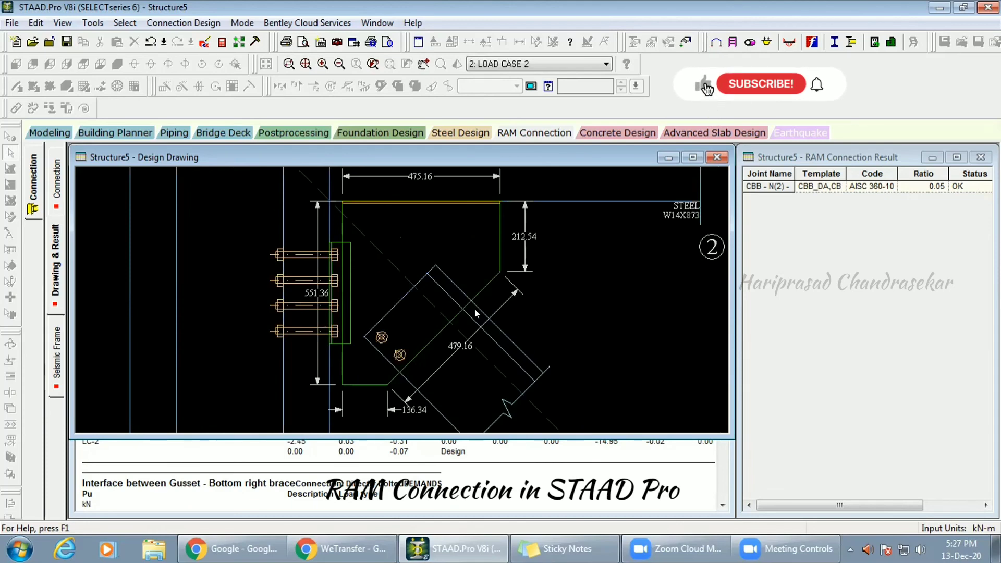
{"action": "scroll", "coordinate": [367, 264], "scroll_direction": "down", "scroll_amount": 3}
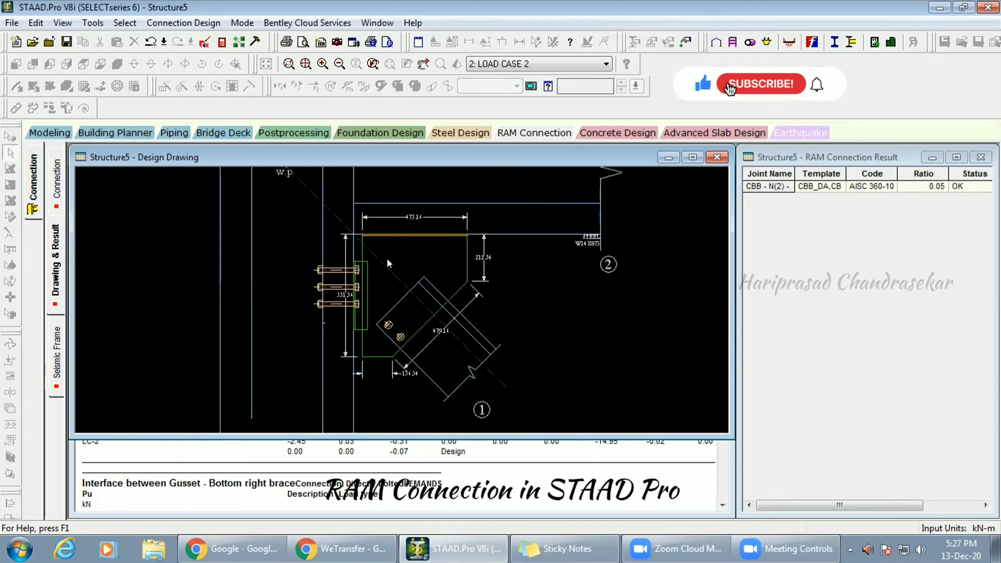
Return to RAM Connection design and select the brace and right column at node 4.
{"action": "left_click", "coordinate": [48, 134]}
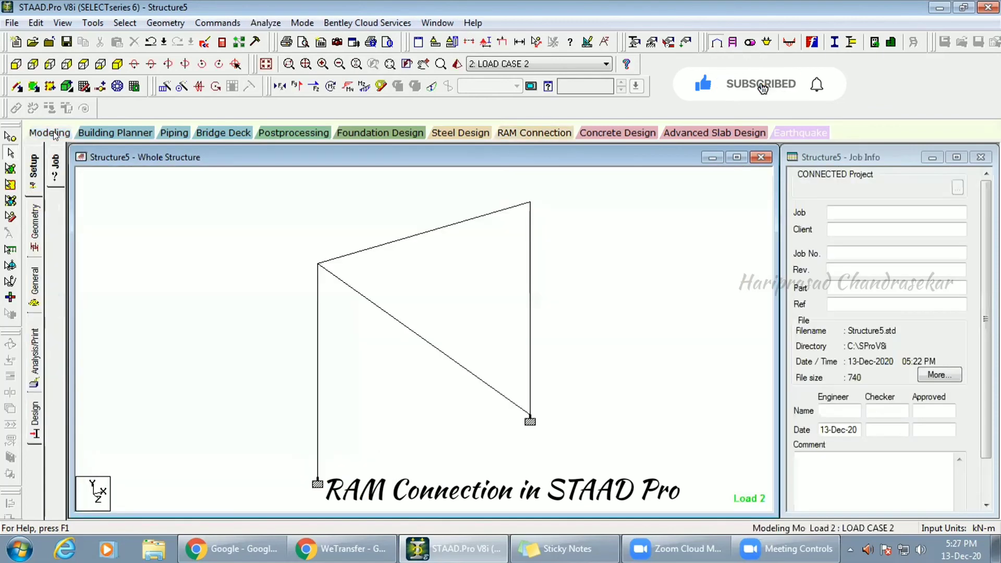
{"action": "left_click", "coordinate": [544, 132]}
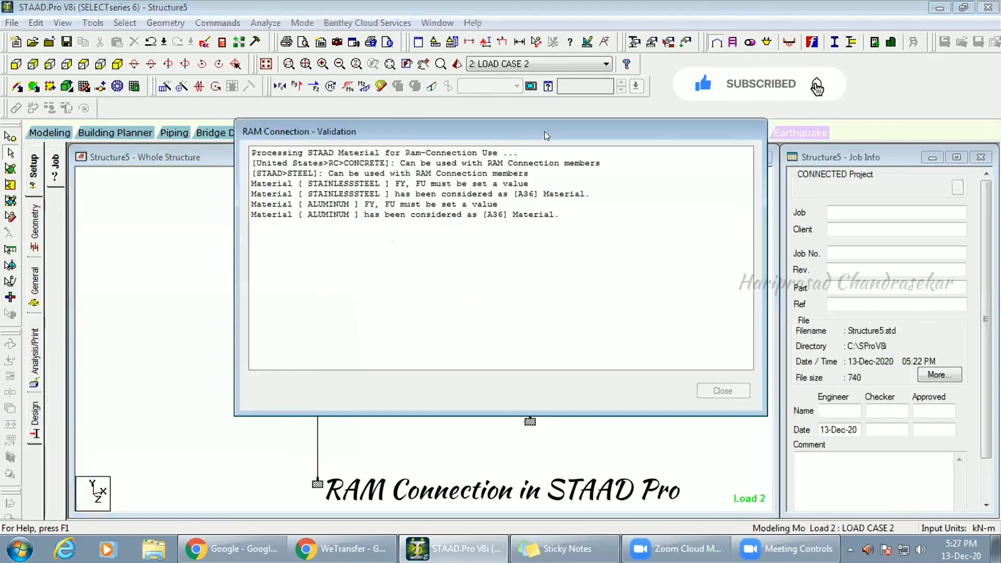
{"action": "left_click", "coordinate": [721, 390]}
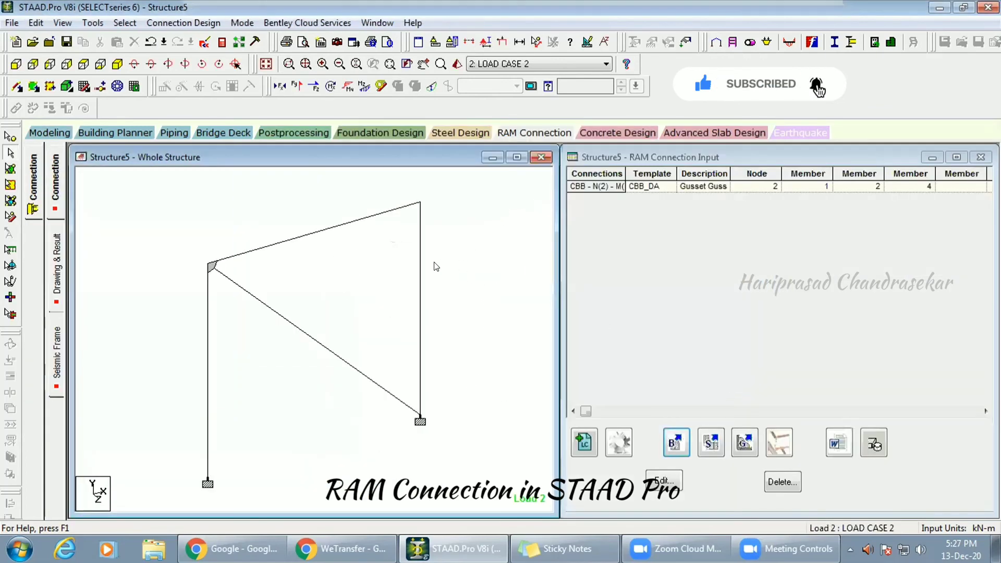
{"action": "left_click", "coordinate": [420, 415]}
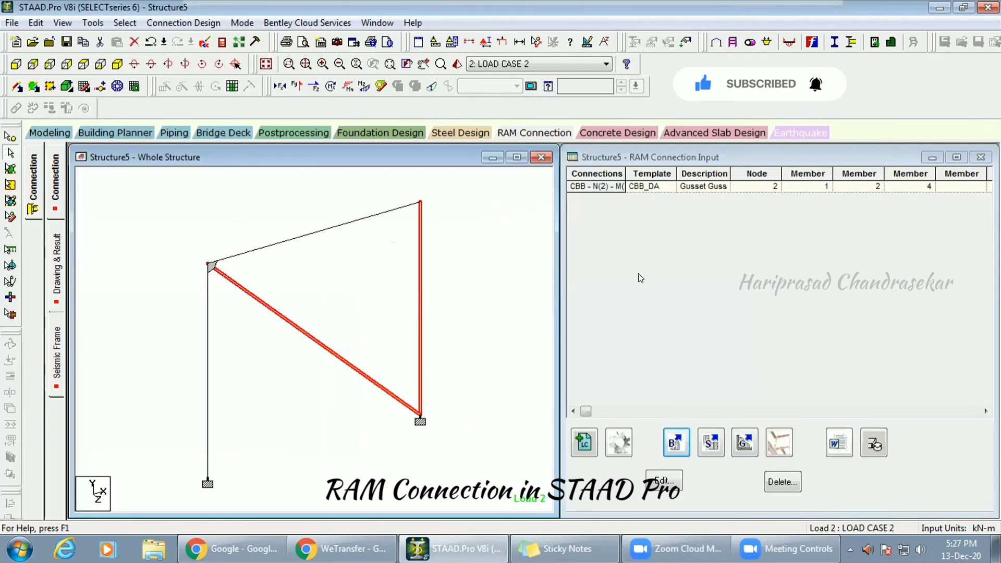
Design a gusset connection at node 4 with all five CBB types and show its drawing and results.
{"action": "left_click", "coordinate": [737, 443]}
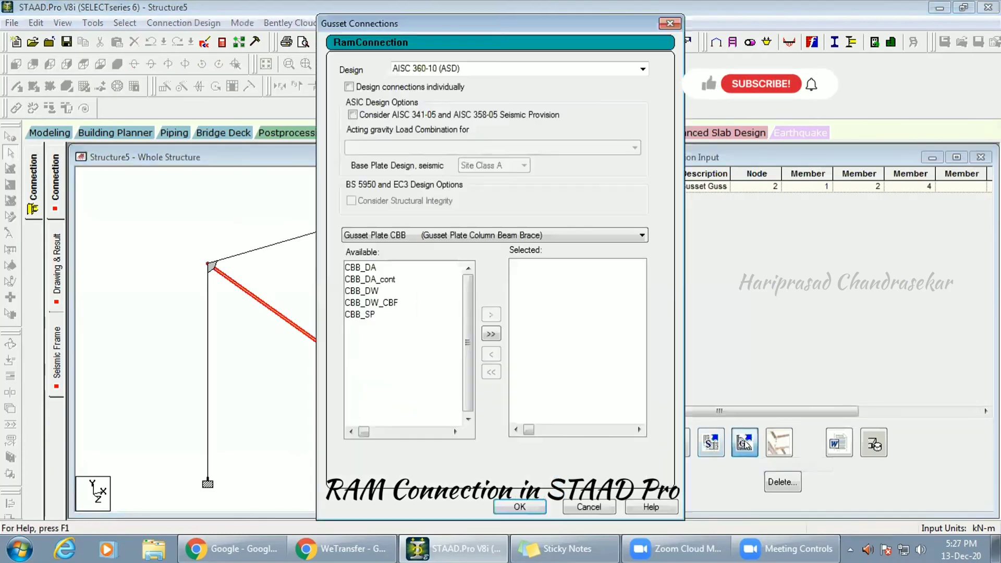
{"action": "left_click", "coordinate": [491, 334]}
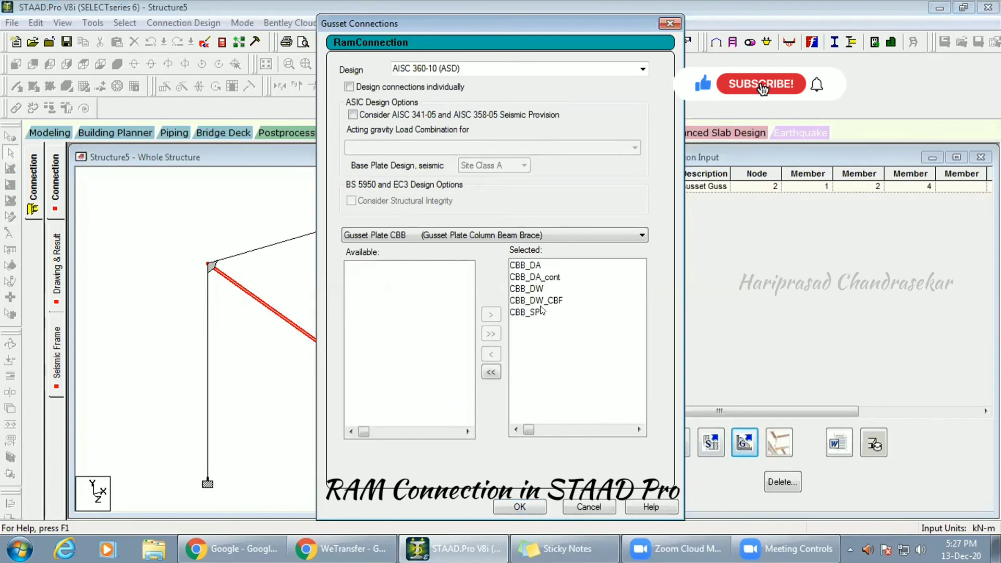
{"action": "left_click", "coordinate": [520, 507]}
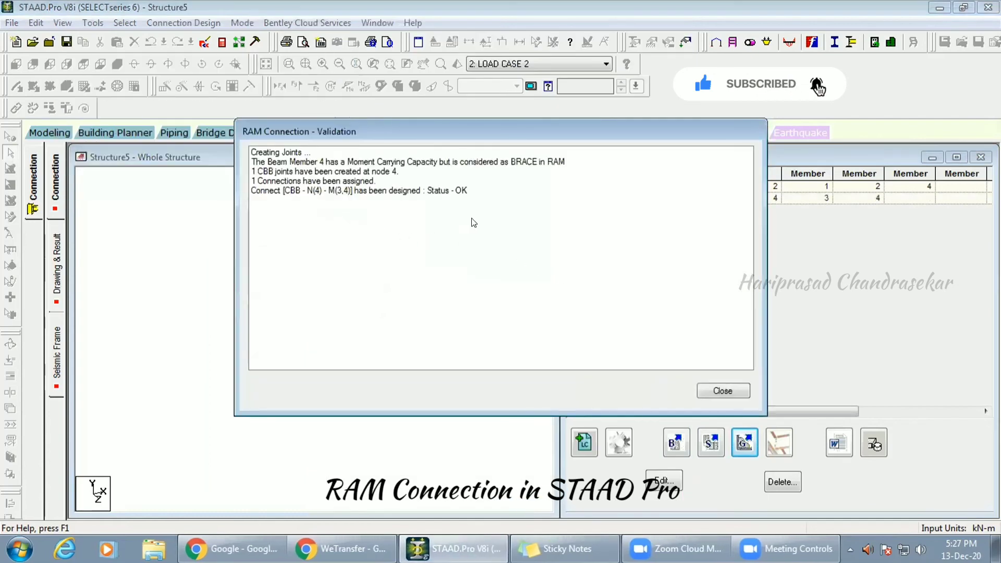
{"action": "left_click", "coordinate": [730, 390]}
{"action": "left_click", "coordinate": [626, 198]}
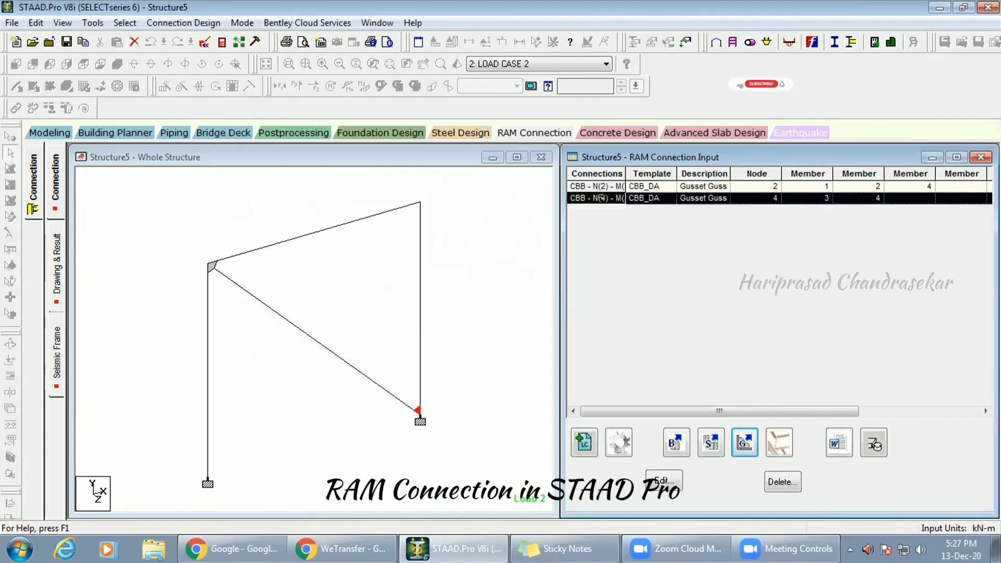
{"action": "left_click", "coordinate": [56, 265]}
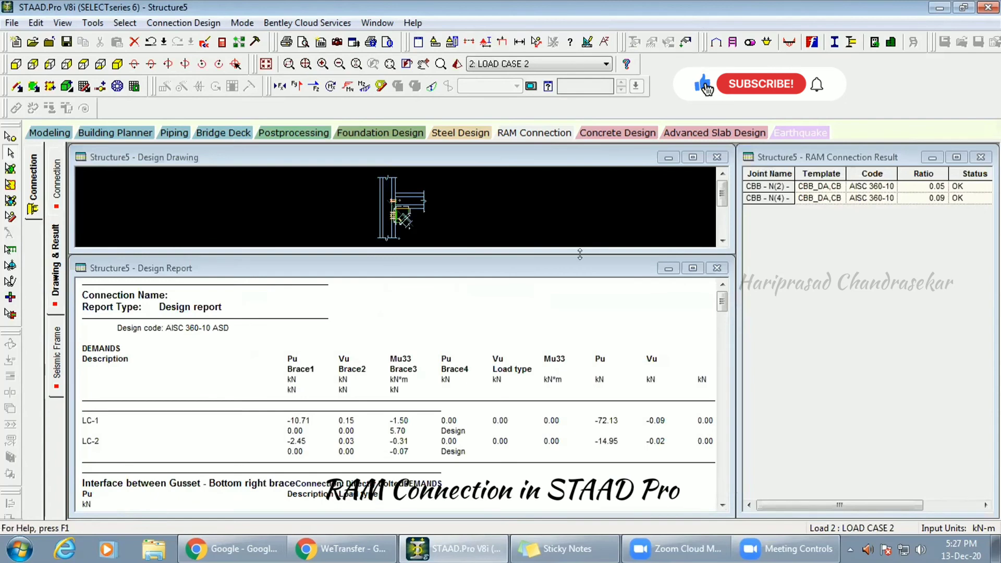
Enlarge the design drawing, zoom into the node 4 bolted gusset, and open it in 3D.
{"action": "left_click_drag", "start_coordinate": [580, 254], "coordinate": [613, 391]}
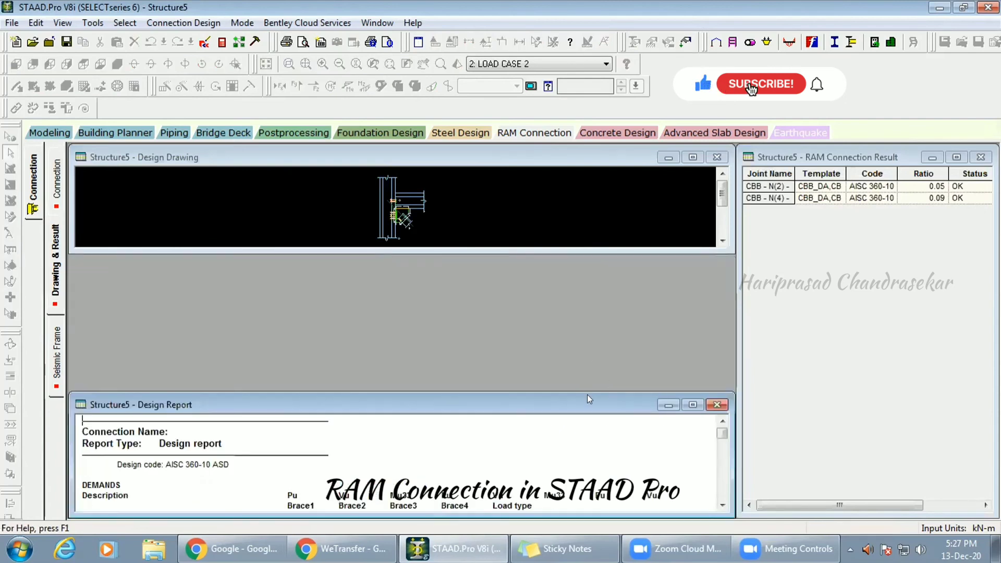
{"action": "left_click_drag", "start_coordinate": [596, 245], "coordinate": [610, 389]}
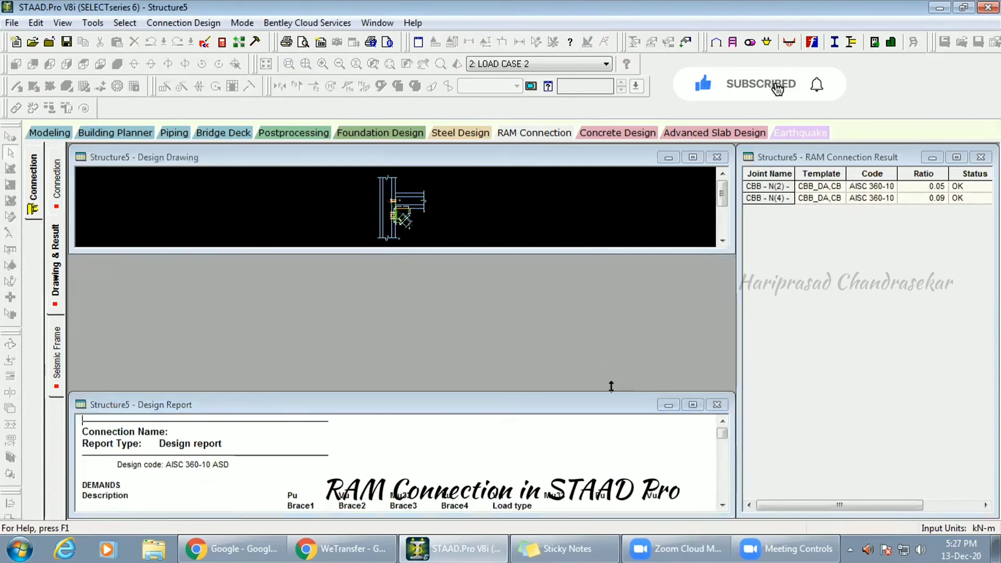
{"action": "left_click", "coordinate": [780, 198]}
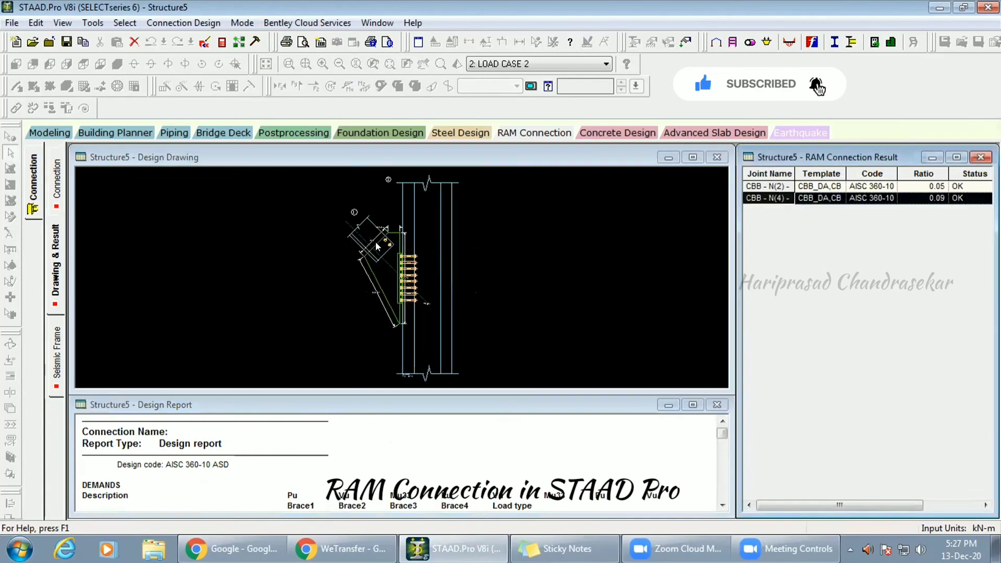
{"action": "scroll", "coordinate": [376, 246], "scroll_direction": "up", "scroll_amount": 3}
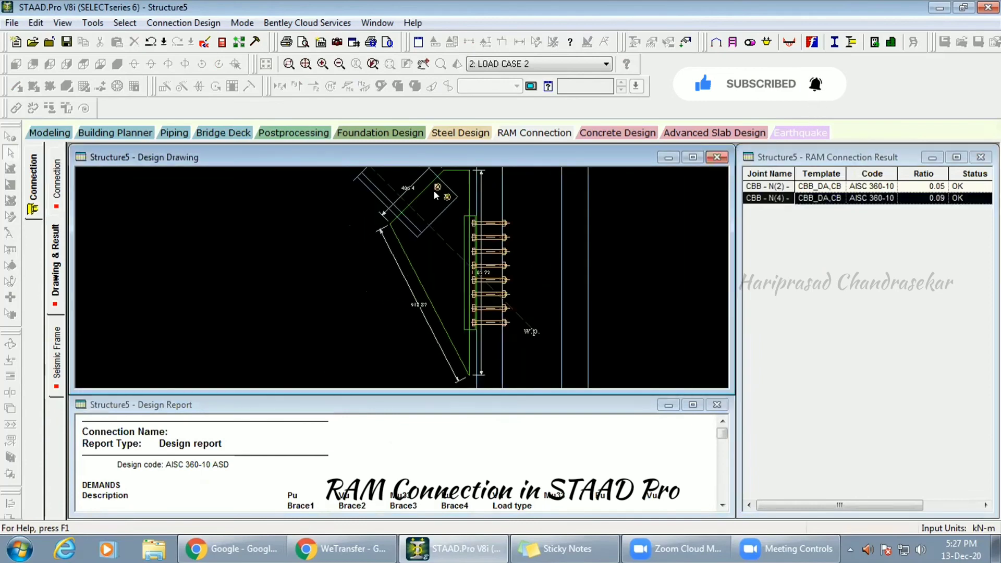
{"action": "scroll", "coordinate": [404, 271], "scroll_direction": "up", "scroll_amount": 3}
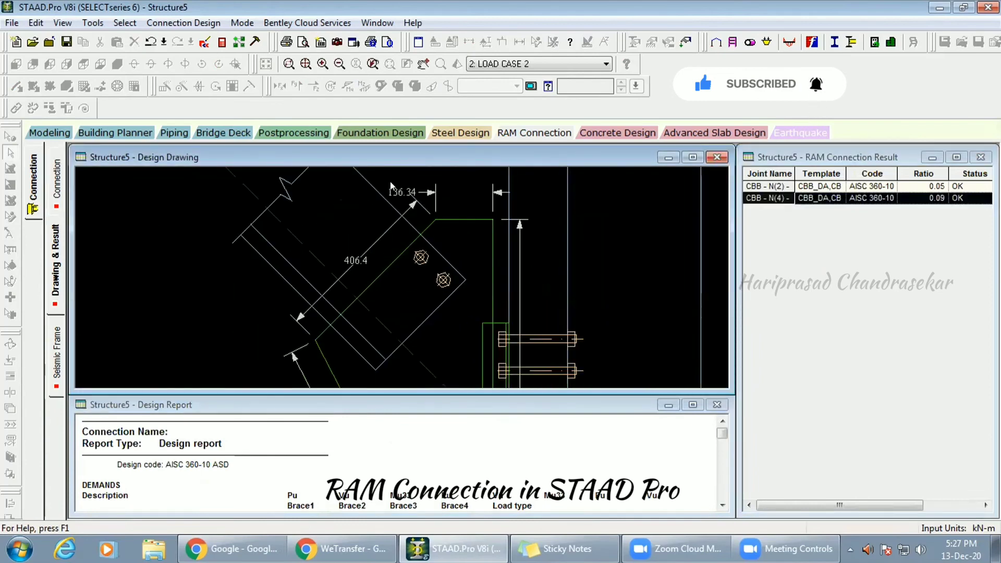
{"action": "scroll", "coordinate": [428, 223], "scroll_direction": "up", "scroll_amount": 1}
{"action": "scroll", "coordinate": [415, 218], "scroll_direction": "down", "scroll_amount": 1}
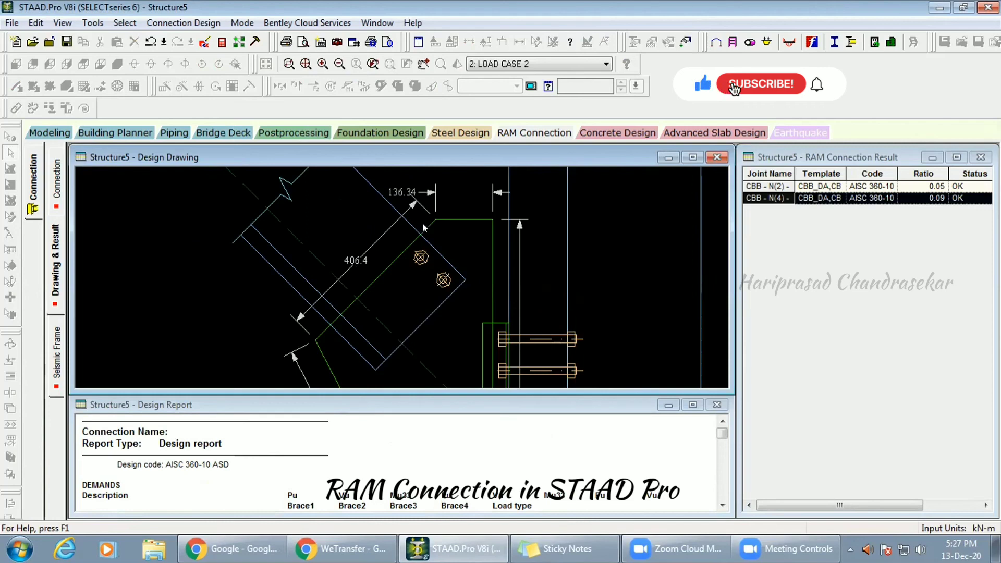
{"action": "scroll", "coordinate": [483, 228], "scroll_direction": "down", "scroll_amount": 3}
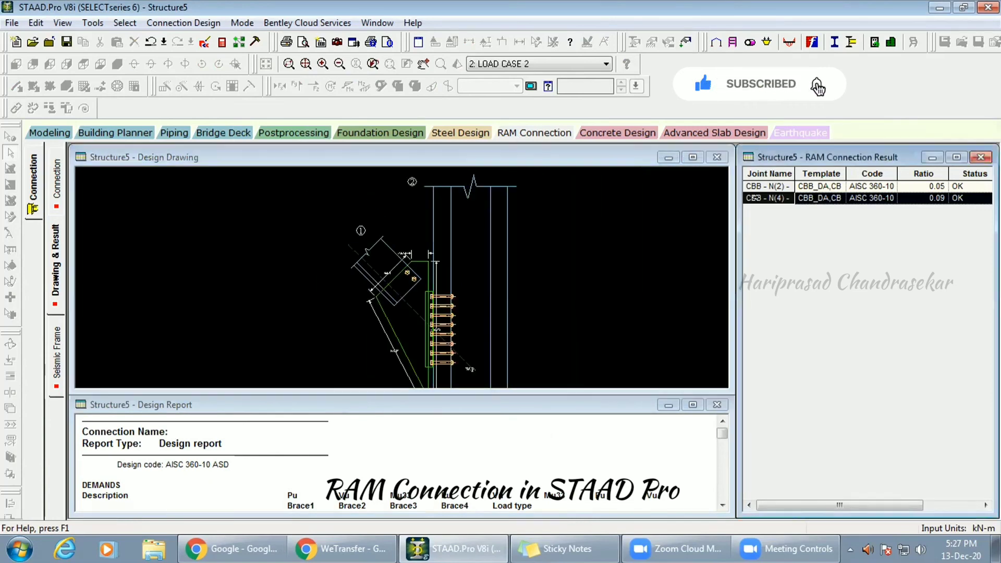
{"action": "scroll", "coordinate": [614, 170], "scroll_direction": "down", "scroll_amount": 2}
{"action": "double_click", "coordinate": [614, 170]}
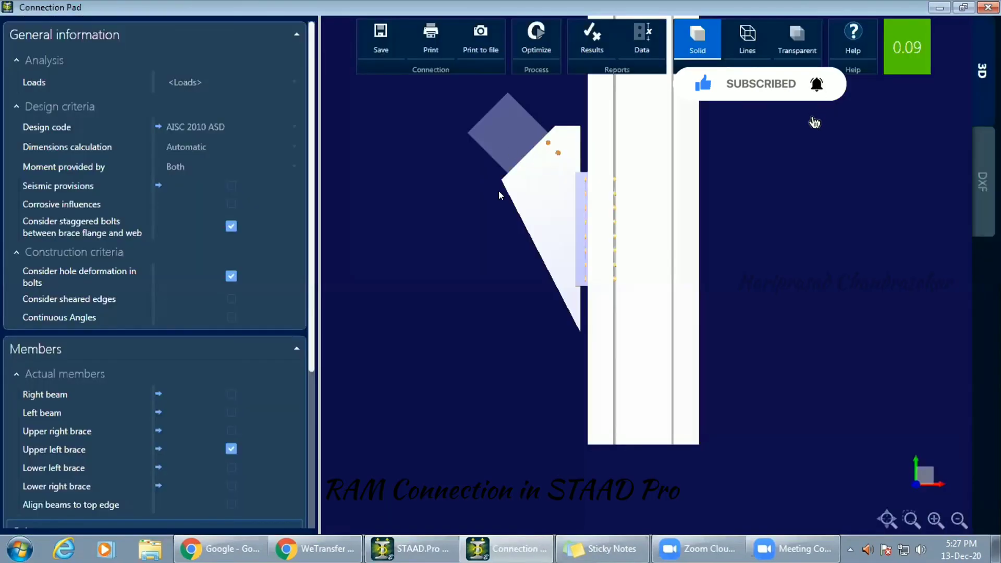
{"action": "left_click_drag", "start_coordinate": [499, 194], "coordinate": [712, 268]}
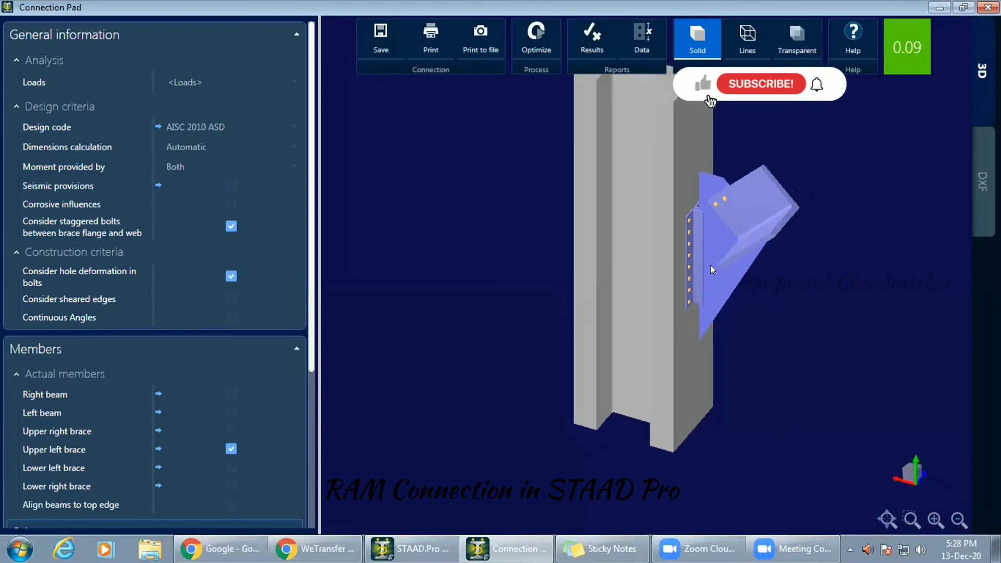
{"action": "scroll", "coordinate": [743, 206], "scroll_direction": "up", "scroll_amount": 2}
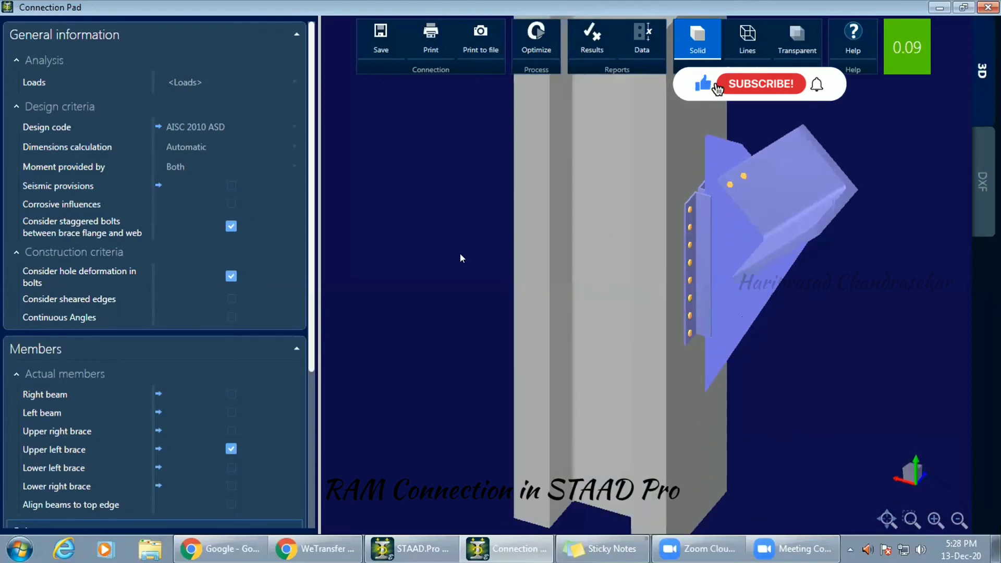
{"action": "left_click", "coordinate": [942, 7]}
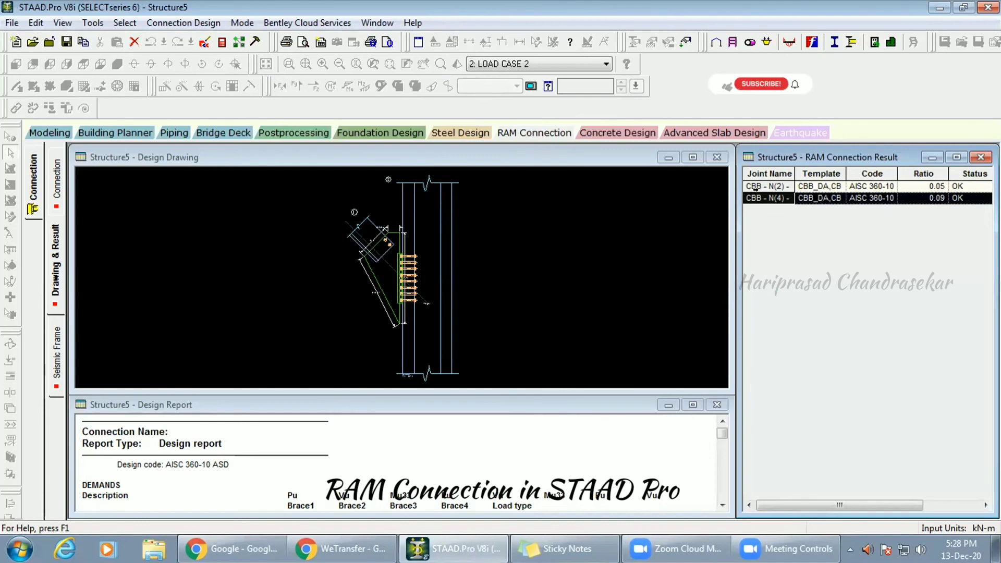
{"action": "left_click", "coordinate": [754, 199]}
{"action": "double_click", "coordinate": [754, 197]}
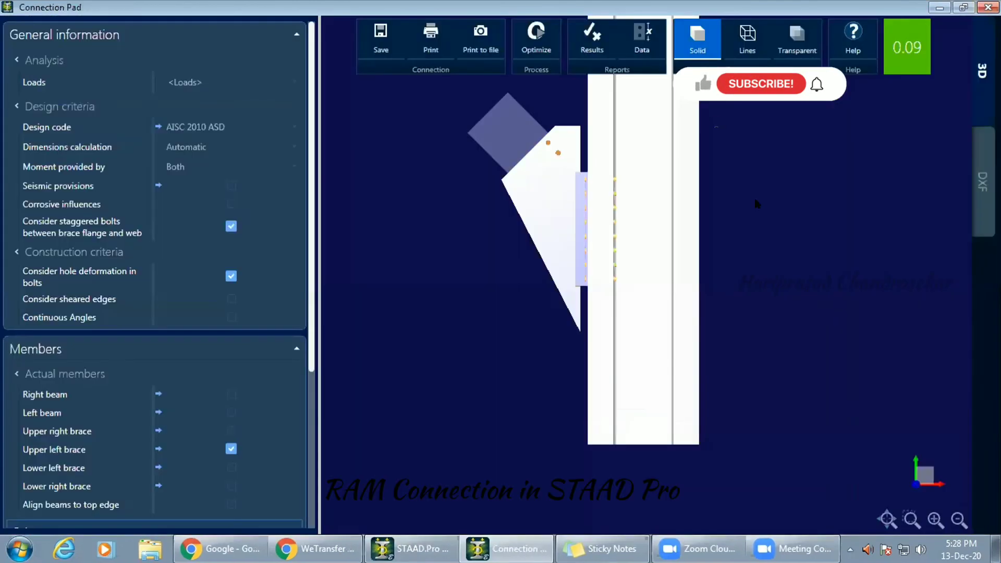
{"action": "left_click_drag", "start_coordinate": [735, 231], "coordinate": [596, 141]}
{"action": "scroll", "coordinate": [592, 142], "scroll_direction": "up", "scroll_amount": 1}
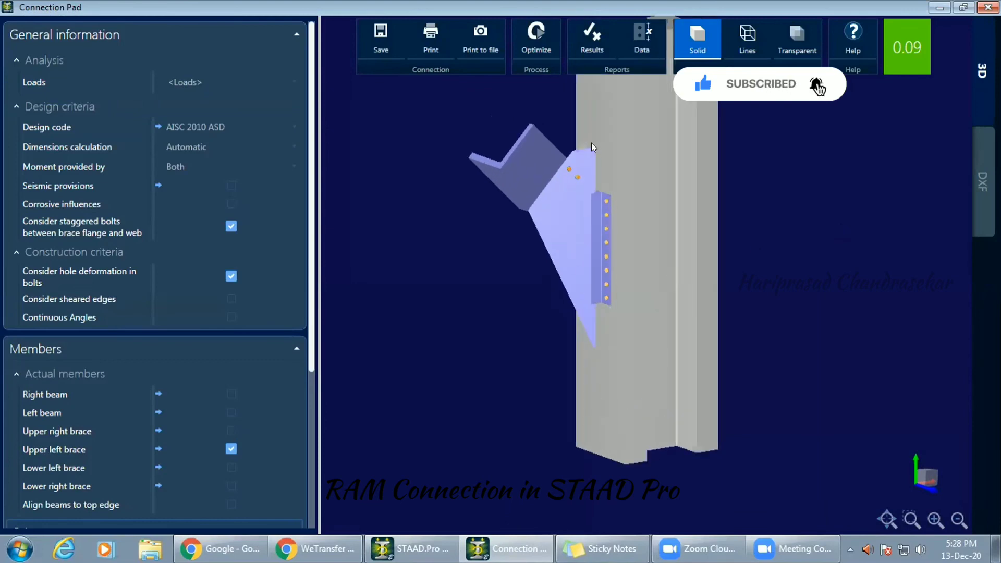